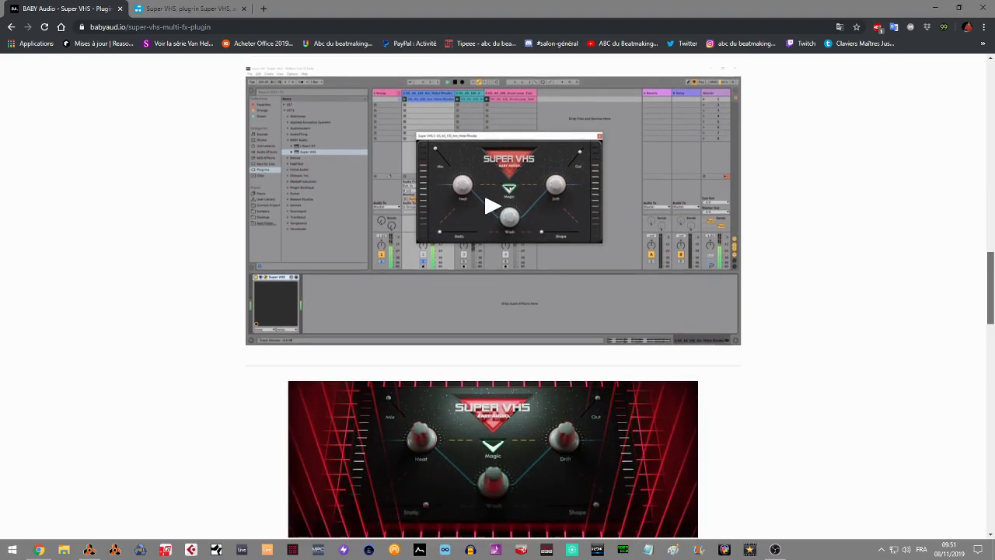
Review the Super VHS page on babyaud.io for features and pricing, and examine the Plugin Boutique listing's effect descriptions
scroll(498, 295, "down", 2)
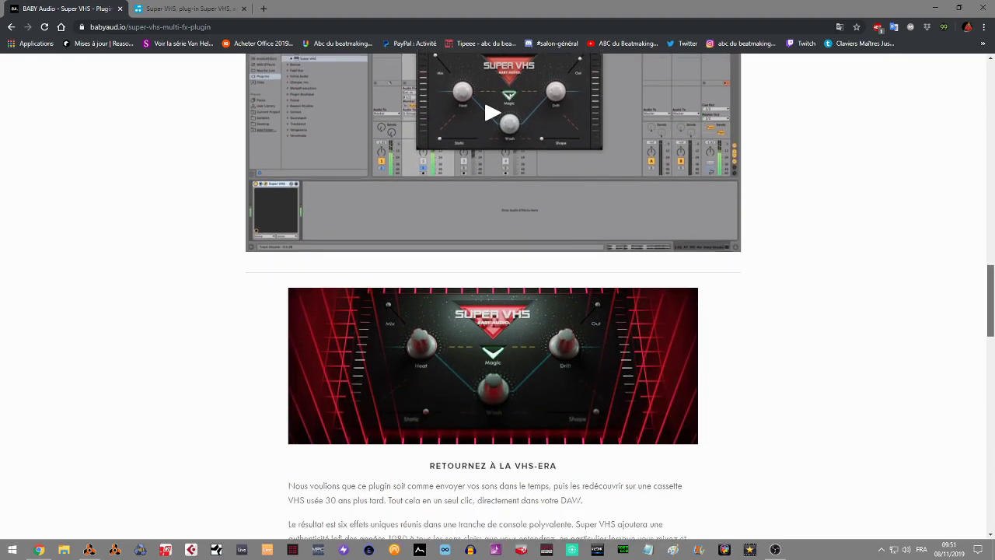
scroll(497, 296, "up", 7)
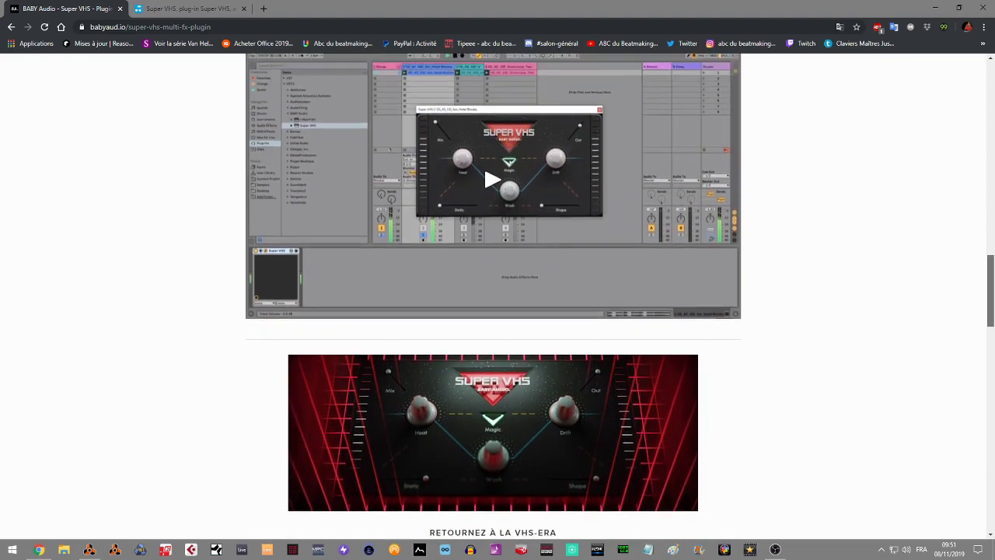
scroll(497, 295, "up", 6)
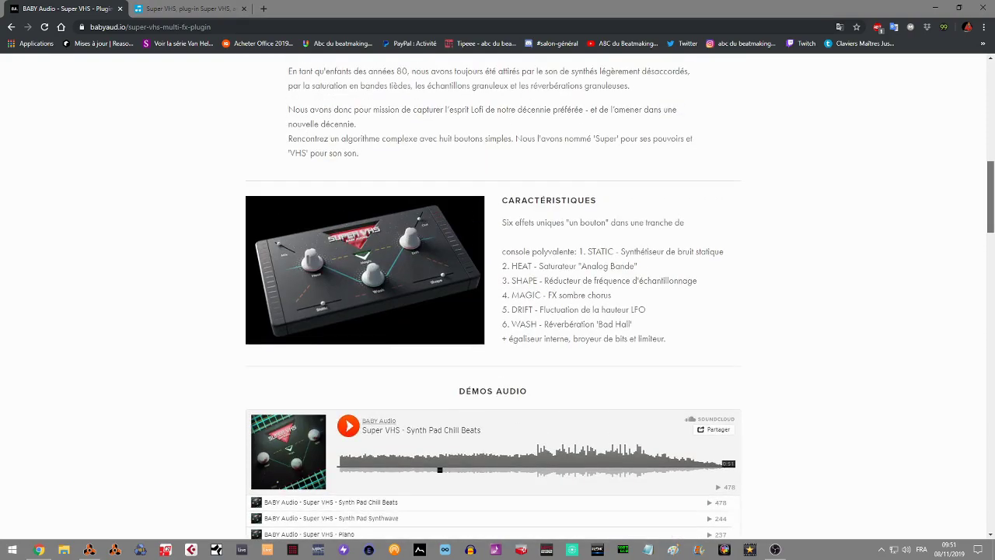
scroll(498, 296, "up", 4)
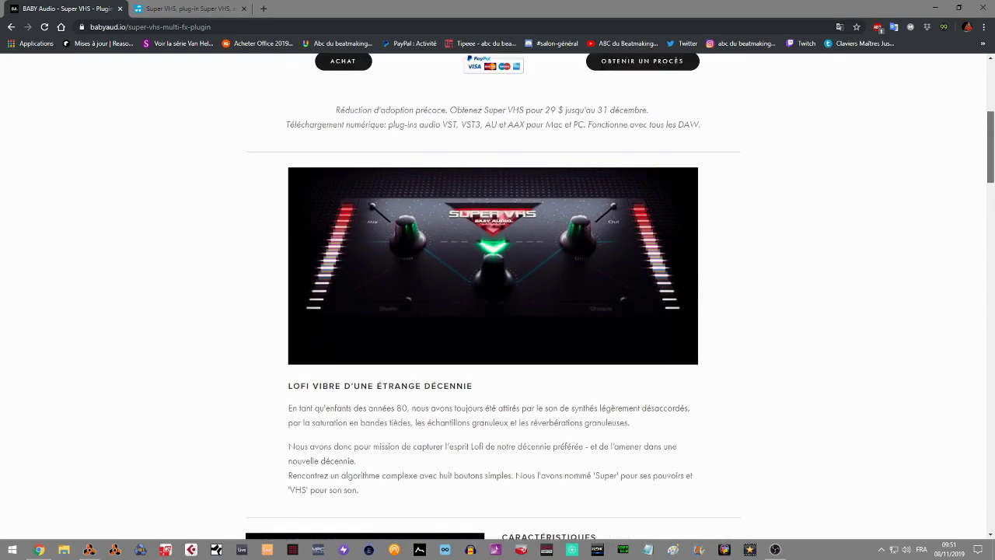
scroll(497, 296, "up", 3)
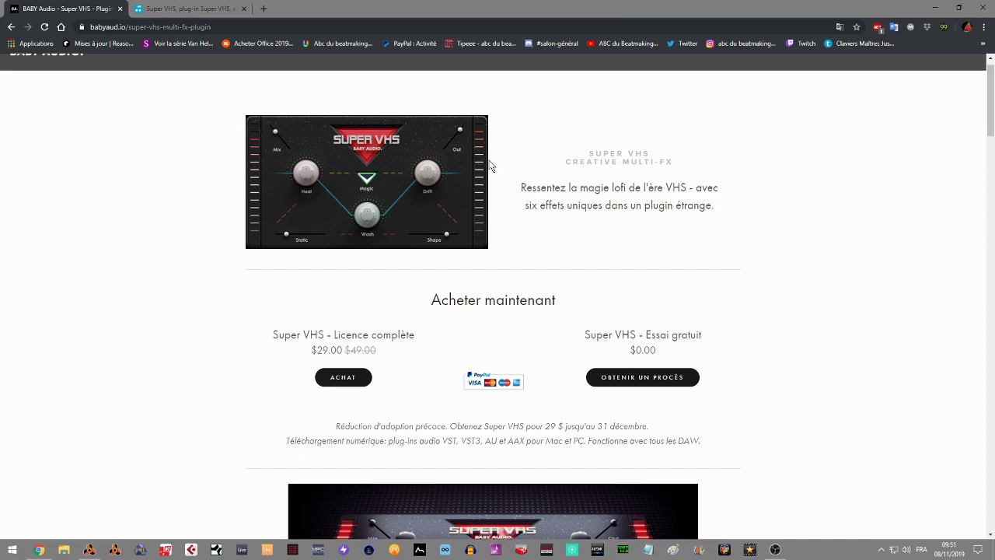
left_click(206, 12)
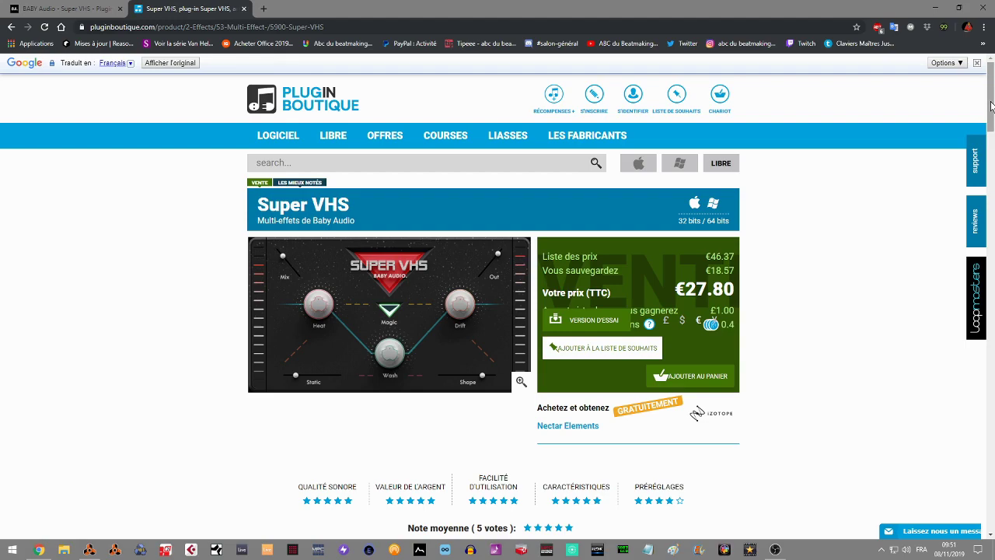
left_click_drag(990, 106, 992, 251)
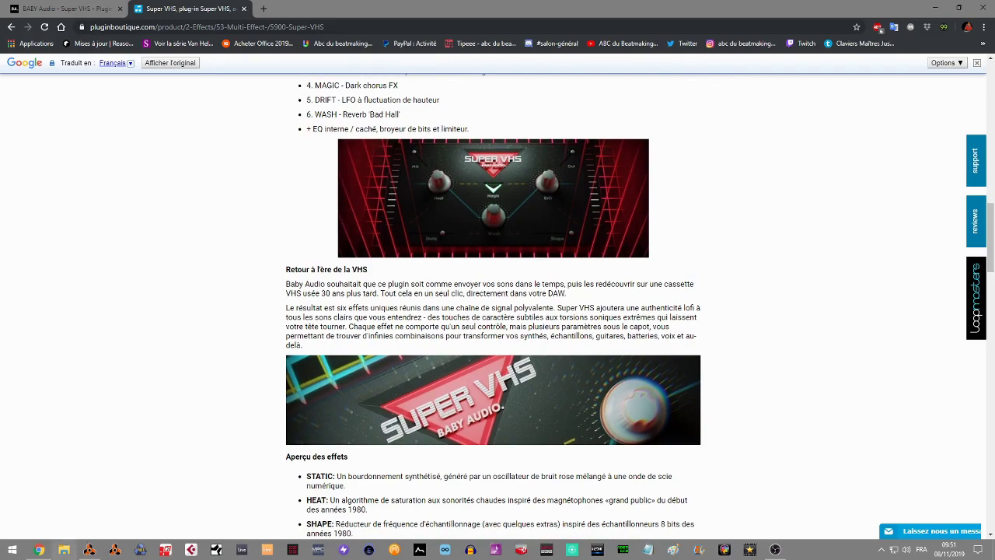
Switch to Reason and play the song from the beginning
left_click(88, 550)
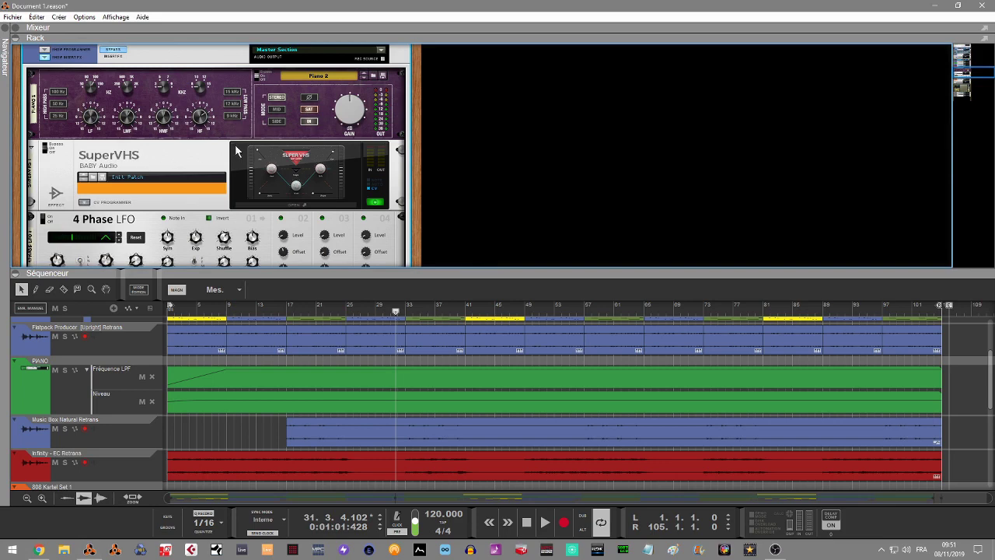
key("Return")
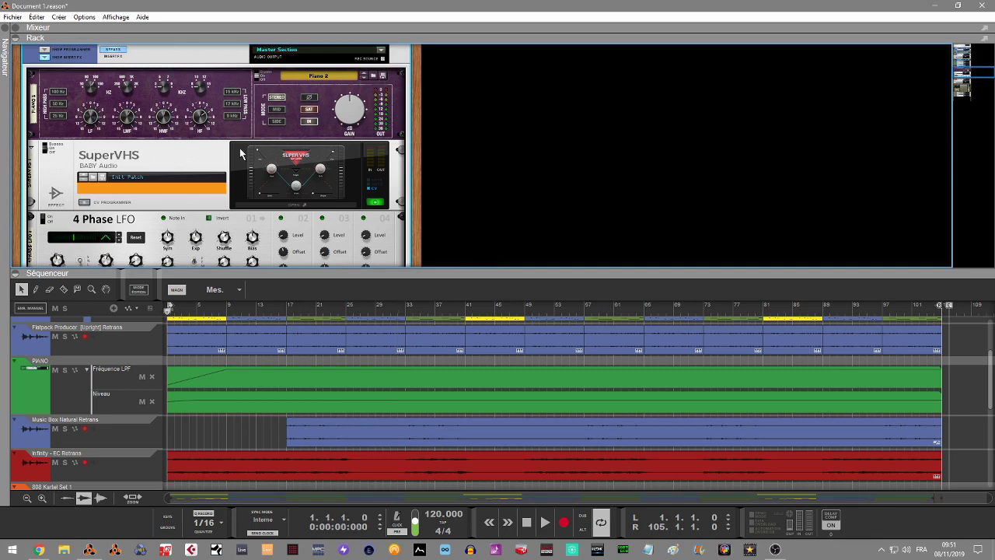
key("space")
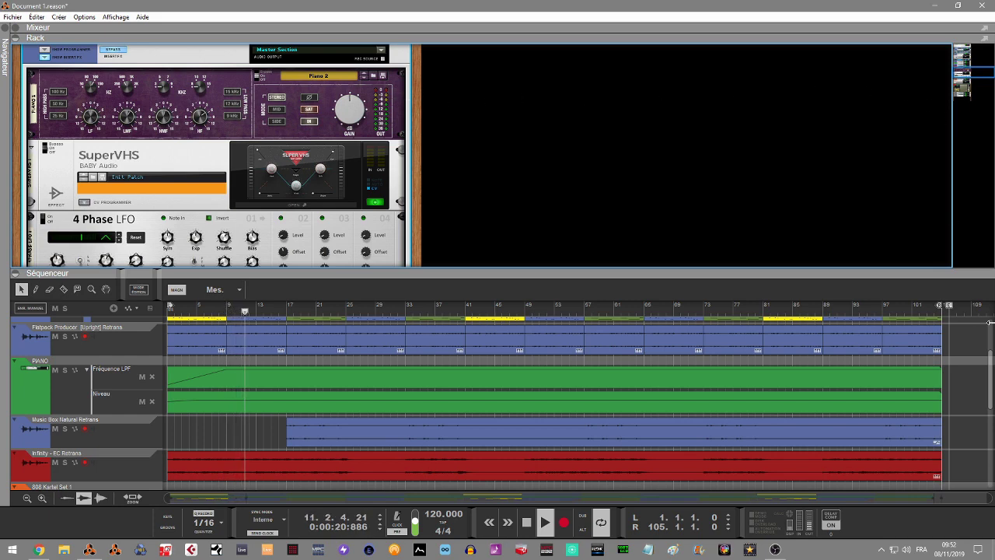
Collapse the sequencer and turn off the insert effects bypass on the piano mix channel
left_click(15, 274)
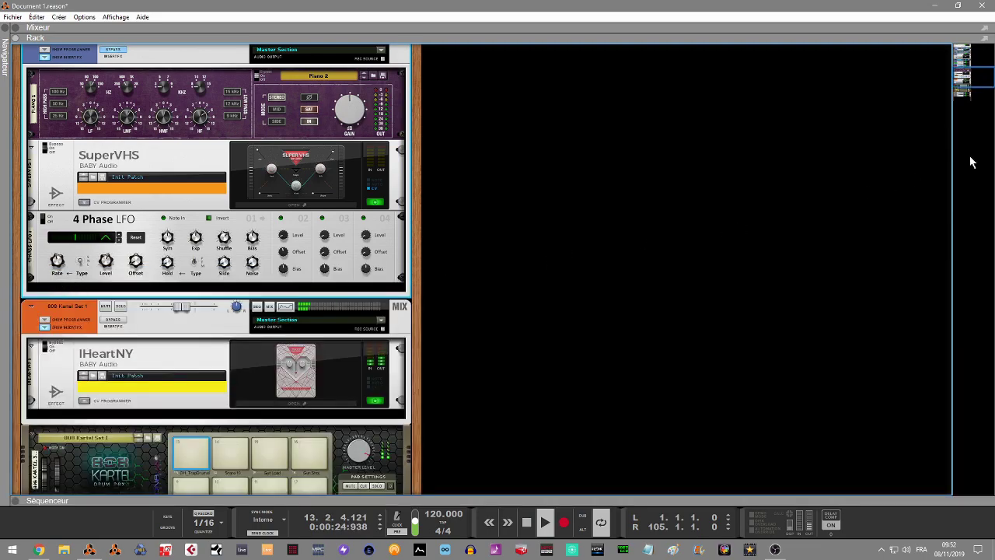
left_click_drag(972, 81, 988, 97)
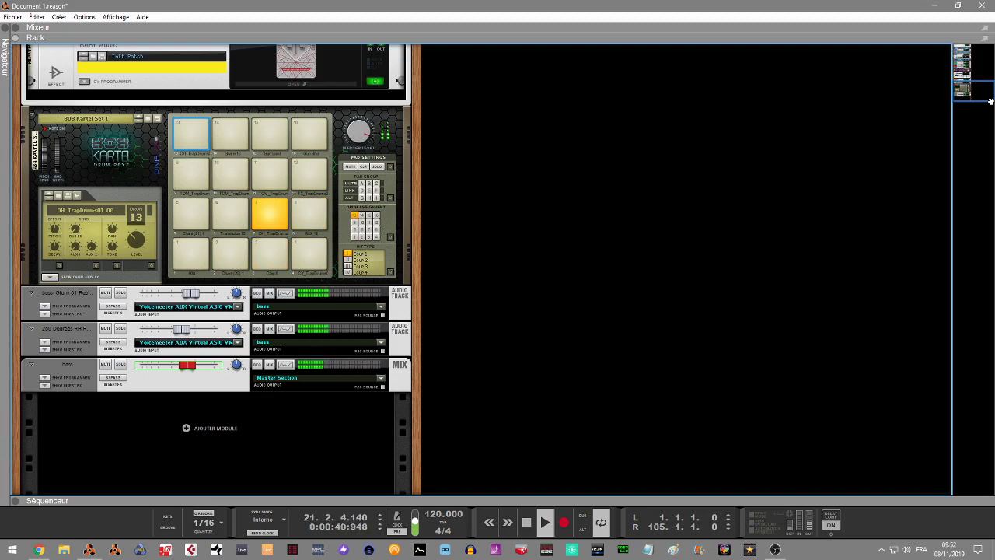
left_click_drag(990, 101, 989, 73)
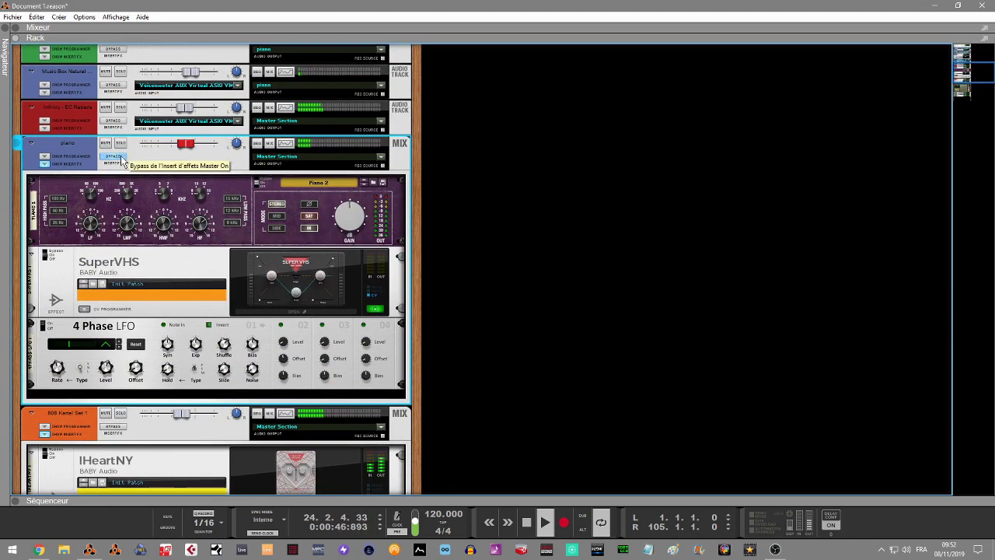
left_click(121, 155)
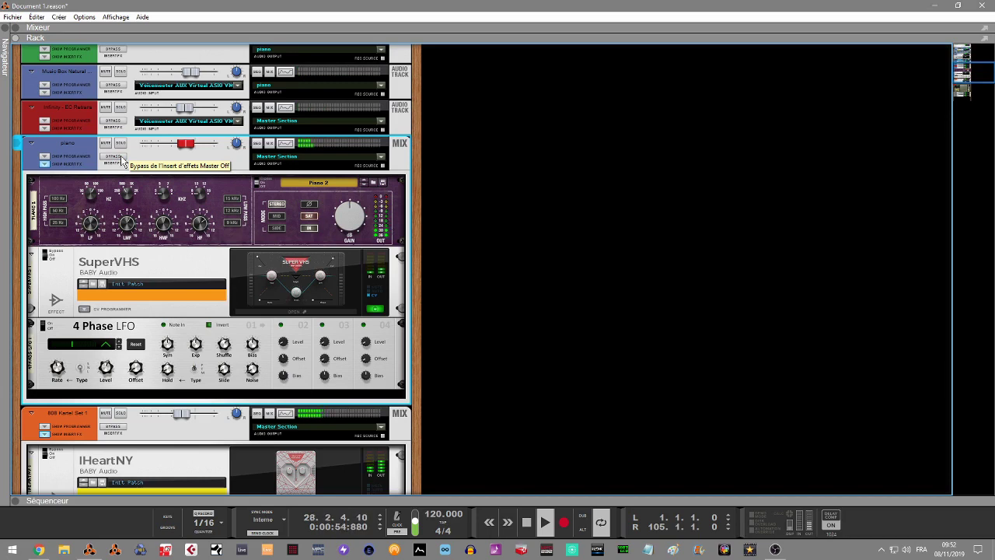
Open the SuperVHS plugin window, stop playback and lower Static slightly, leaving Magic switched on
left_click(271, 308)
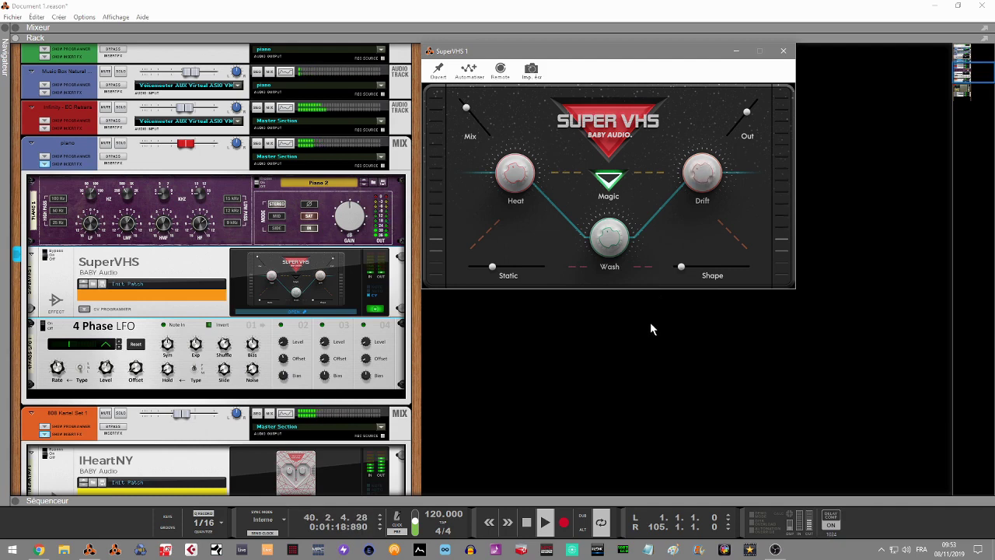
key("space")
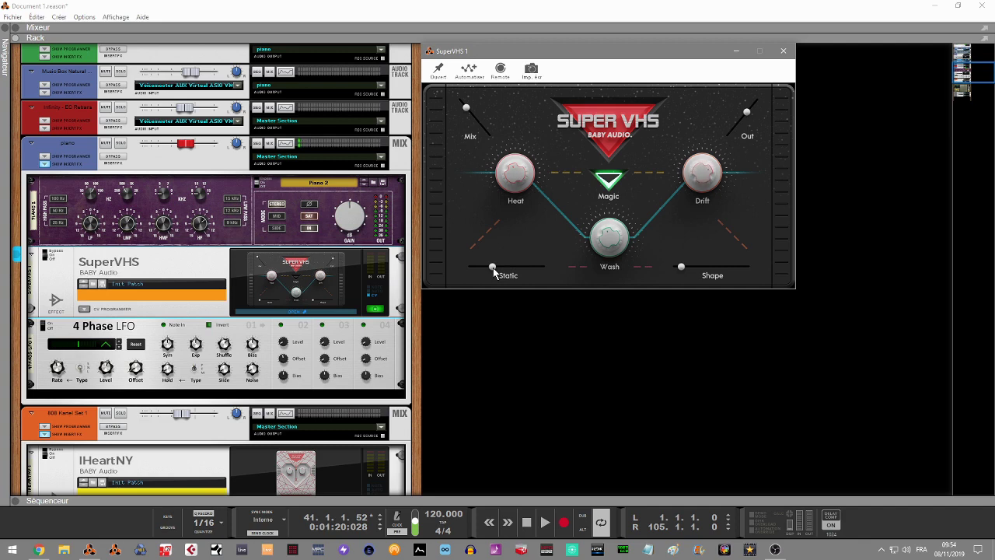
mouse_move(494, 269)
left_mouse_down()
mouse_move(514, 272)
mouse_move(491, 269)
left_mouse_up()
left_click(609, 183)
left_click(609, 184)
left_click(606, 183)
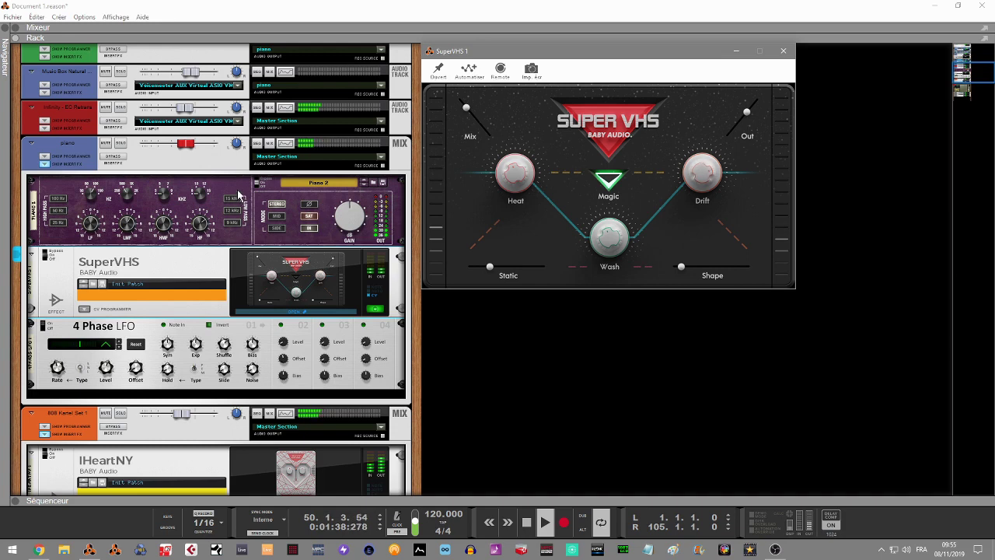
Solo the piano mix channel and reopen the SuperVHS window, setting it to stay open
left_click(121, 144)
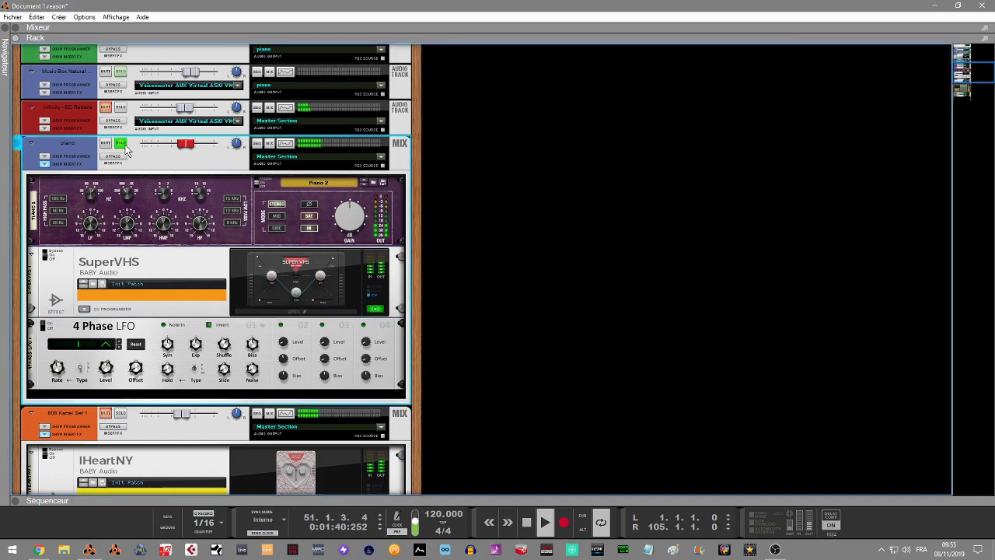
left_click(285, 310)
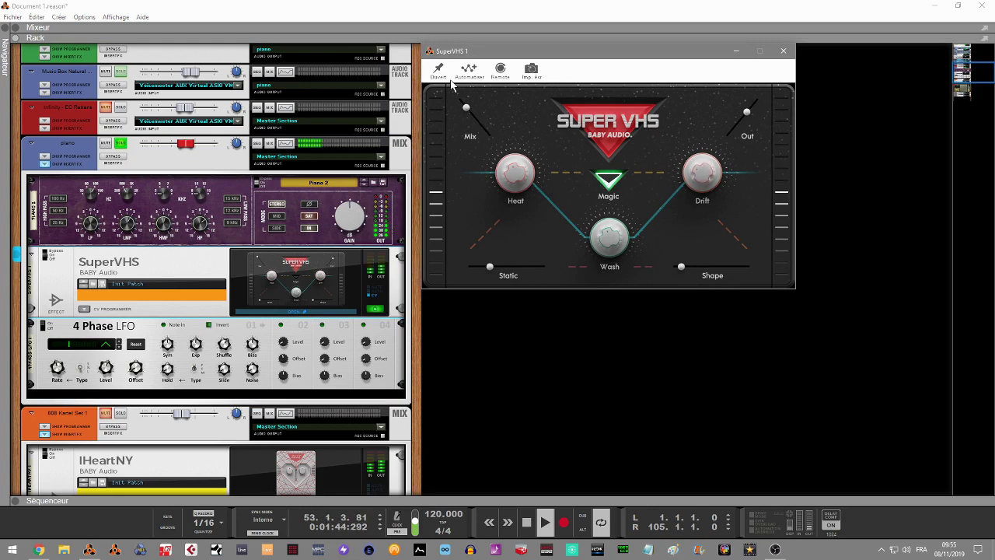
left_click(439, 70)
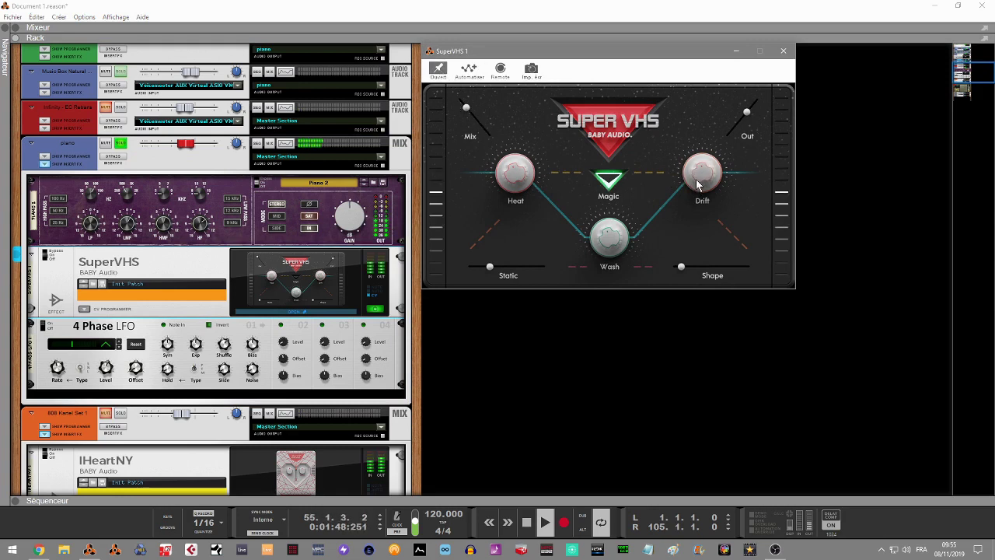
Raise the SuperVHS Mix slider to its upper end and stop playback
left_click_drag(466, 113, 462, 99)
key("space")
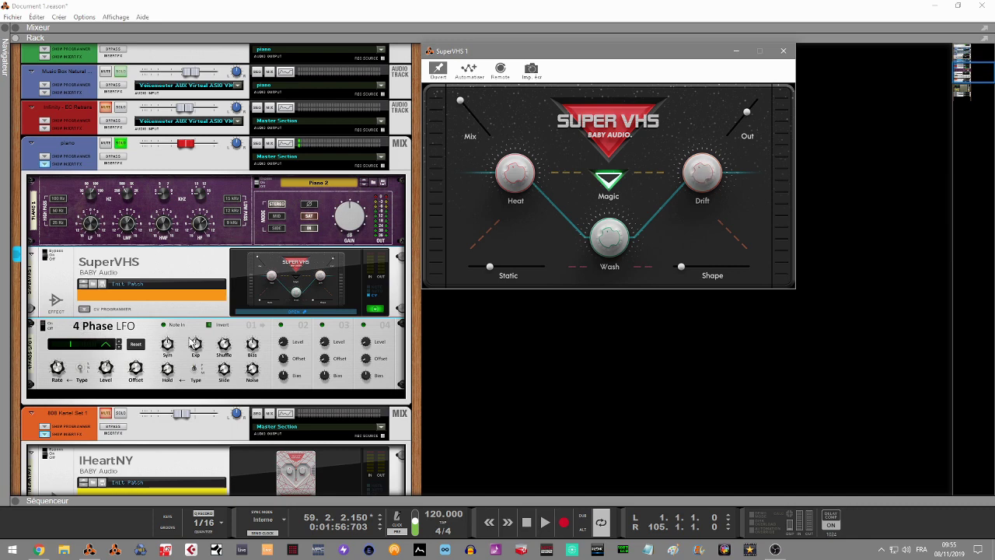
Show the SuperVHS CV programmer, and examine the LFO cabling on the rack's rear and the CV 1 parameter choices
left_click(83, 309)
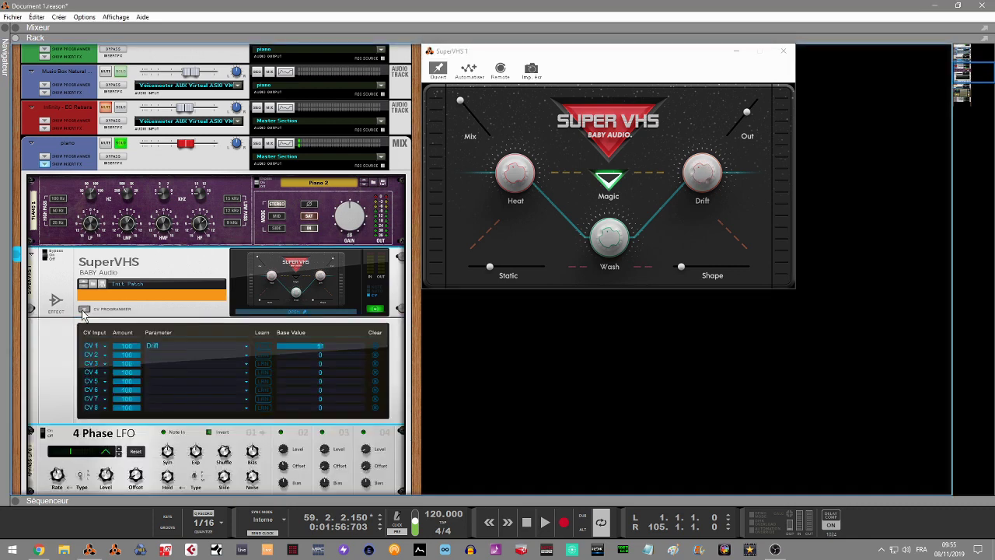
key("Tab")
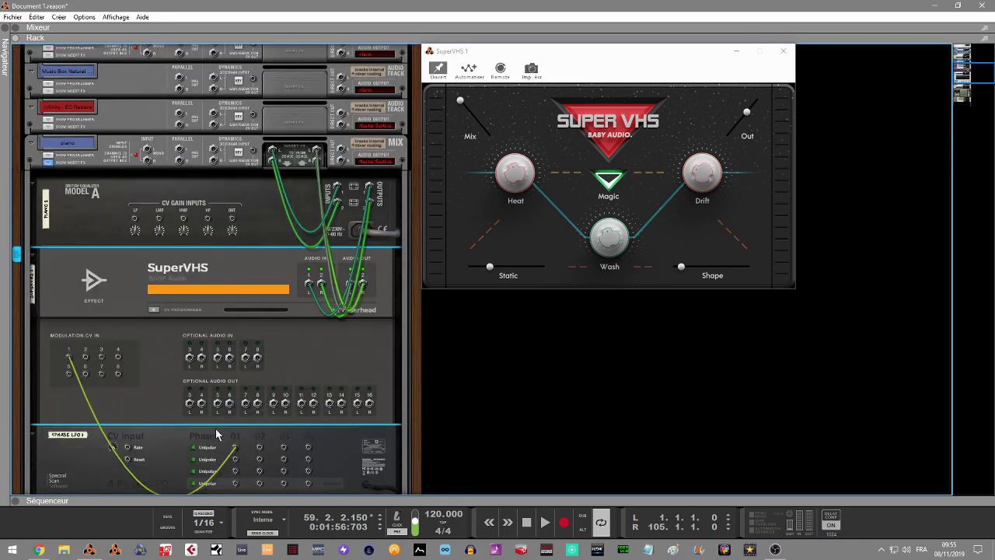
key("Tab")
left_click(202, 347)
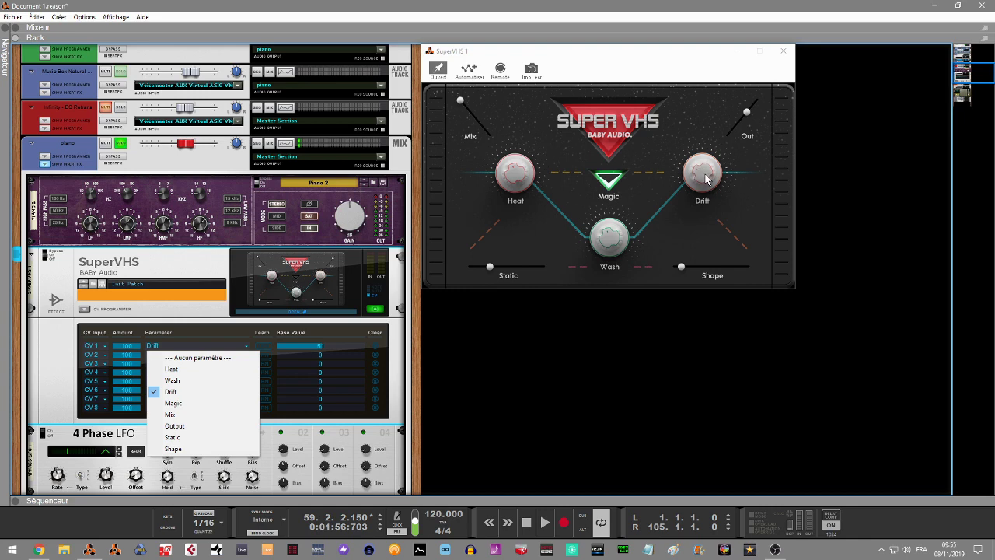
left_click(41, 333)
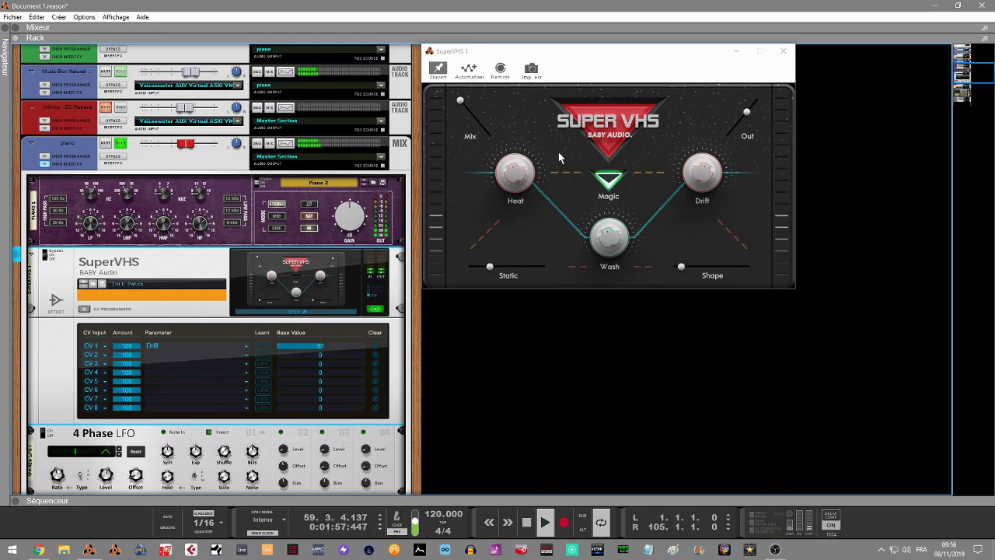
Raise SuperVHS's Out slightly and adjust the 4 Phase LFO's phase 1 level, trying 86% before turning it down
left_click_drag(747, 113, 753, 108)
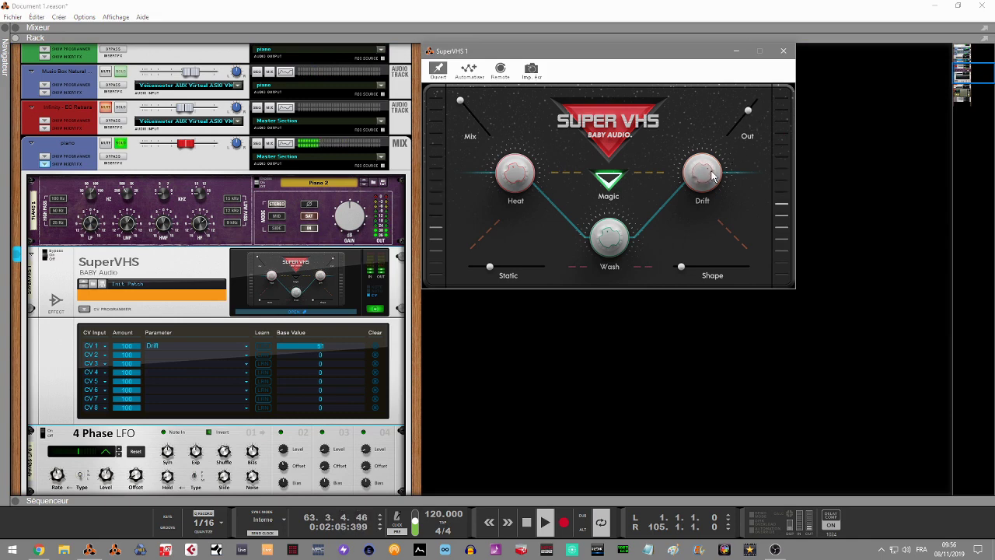
left_click(107, 477)
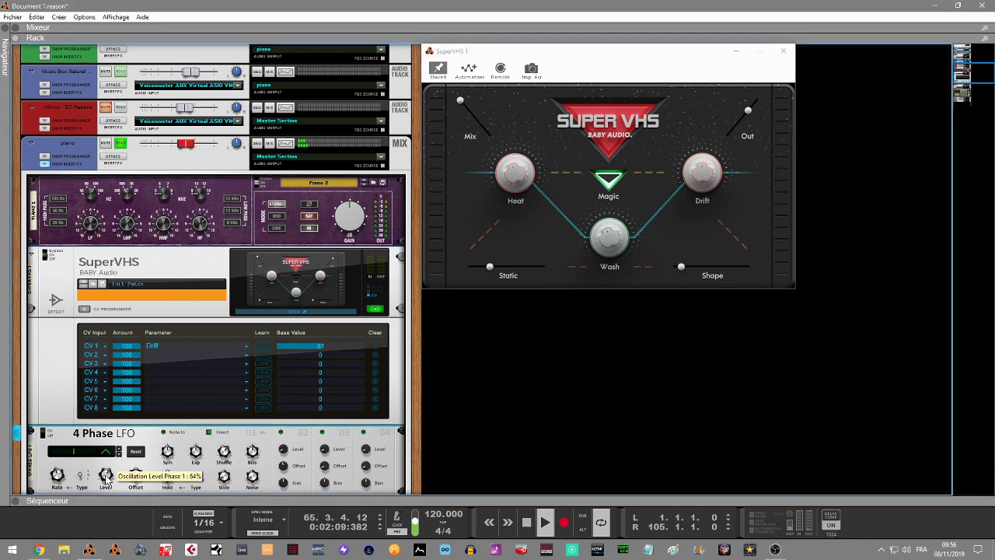
scroll(107, 477, "up", 3)
scroll(107, 476, "up", 4)
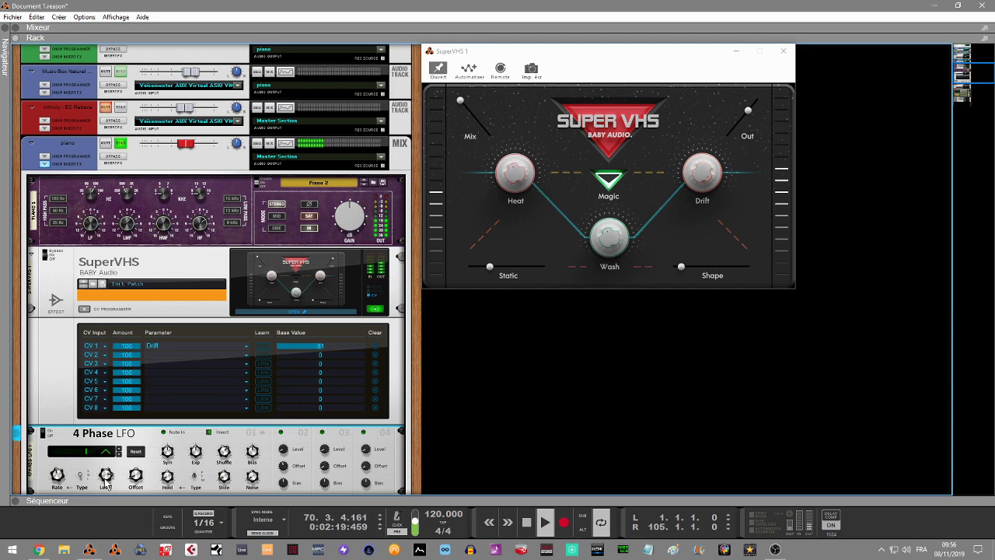
mouse_move(106, 482)
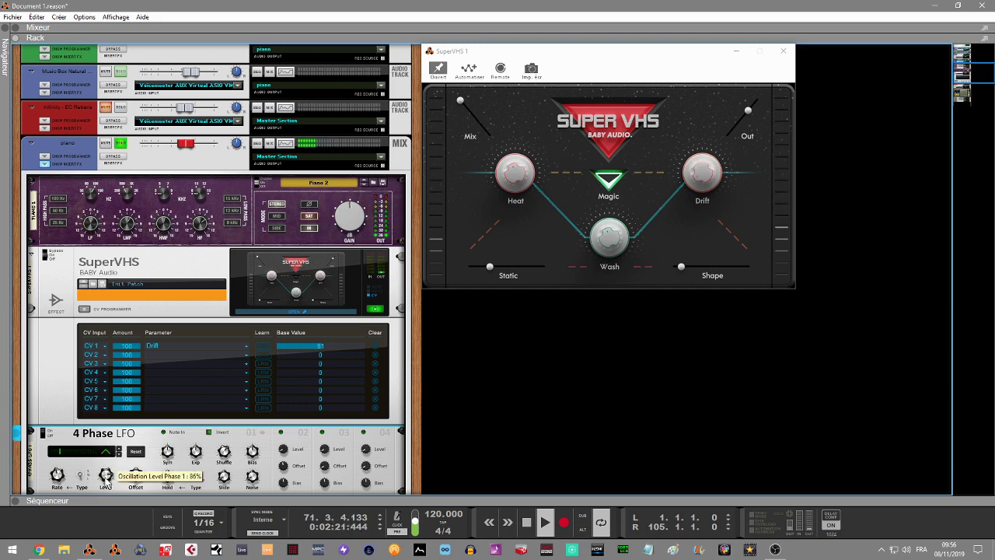
left_click_drag(106, 480, 107, 489)
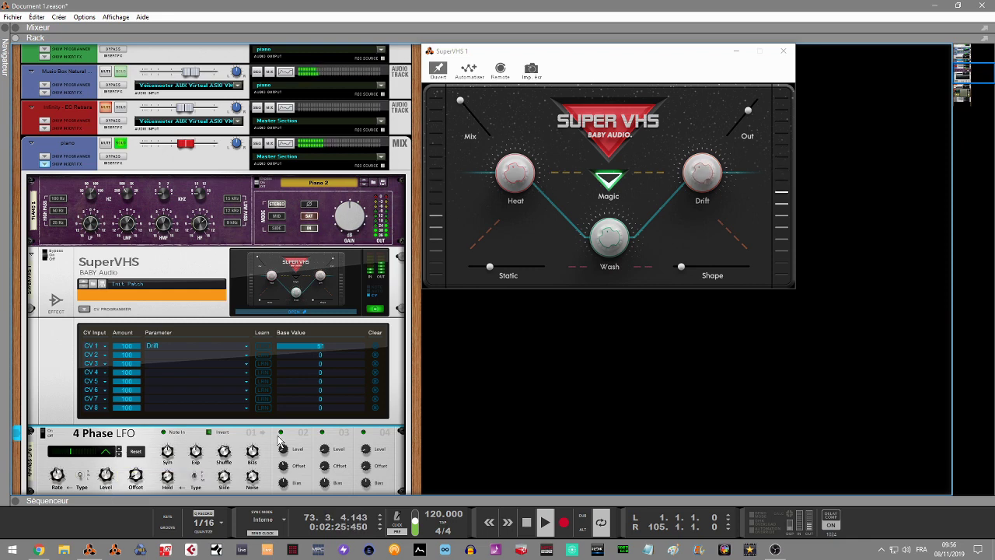
Switch SuperVHS's Magic effect off and back on to compare the sound
left_click(611, 185)
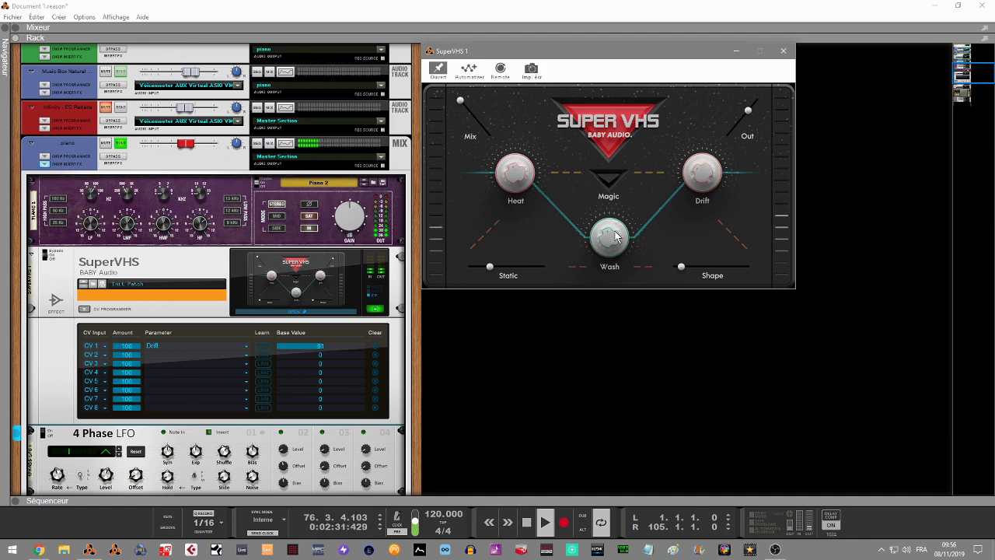
left_click(609, 182)
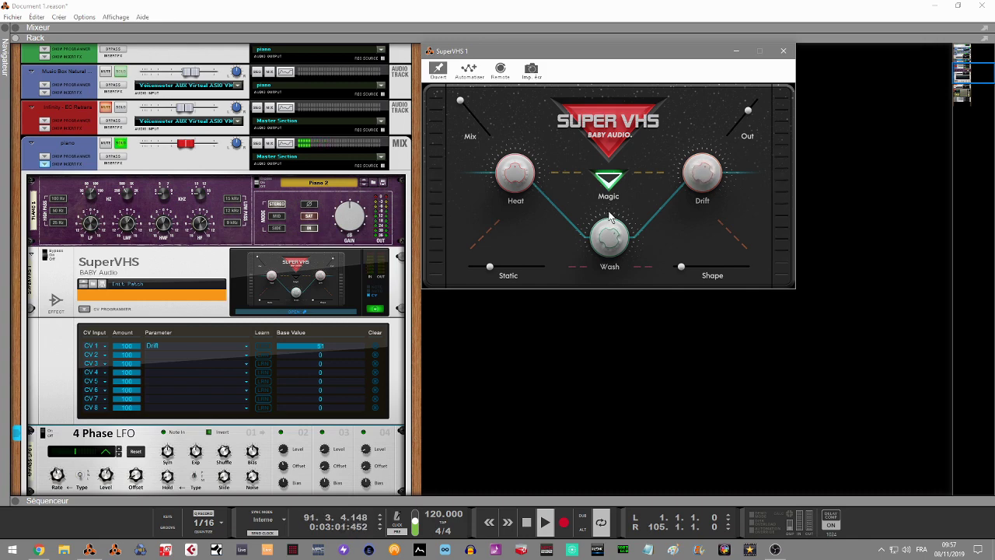
left_click(108, 477)
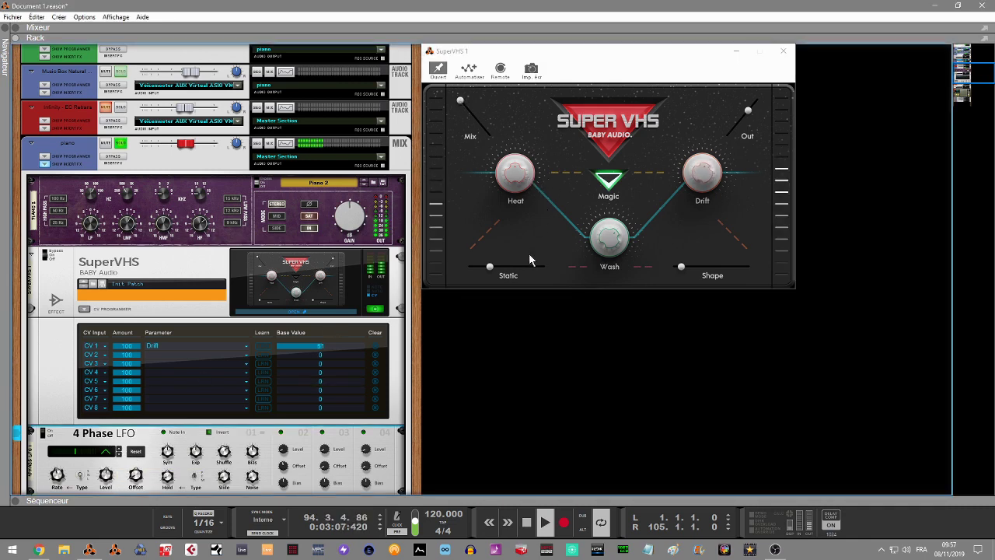
Raise SuperVHS's Static and Shape sliders slightly
left_click(490, 267)
left_click_drag(491, 268, 499, 266)
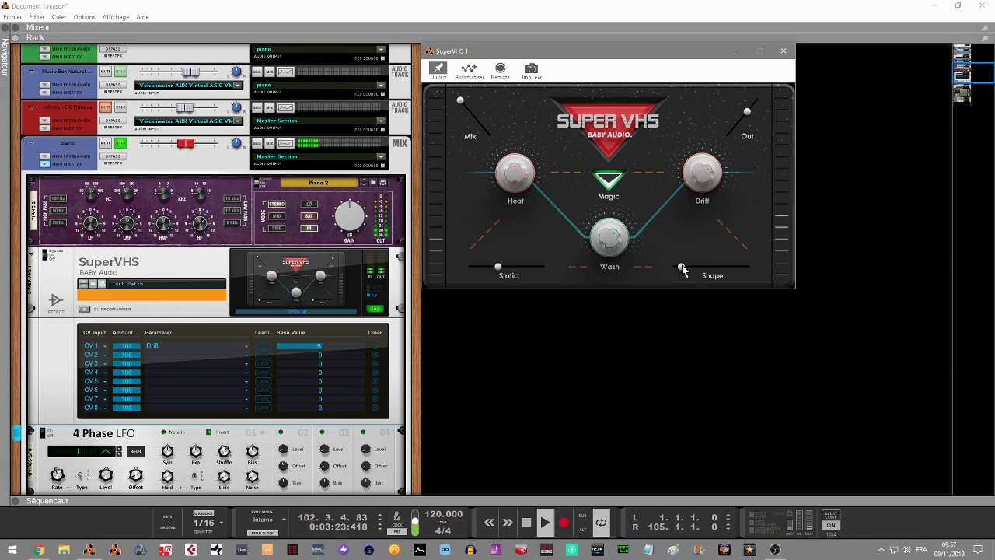
left_click_drag(685, 267, 696, 268)
left_click_drag(696, 268, 690, 269)
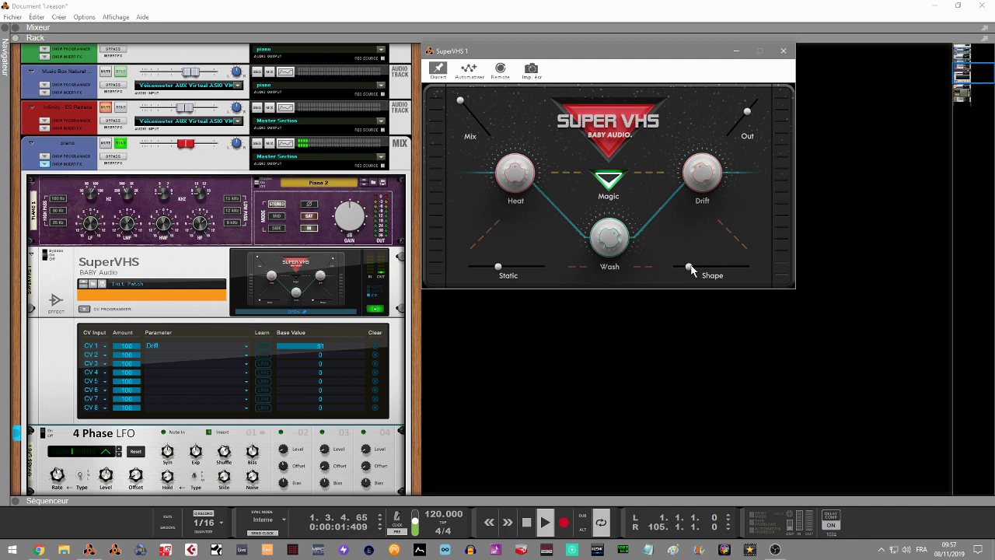
Lower SuperVHS's Shape slightly, and restart playback from bar 17 with the loop's left locator moved there
left_click_drag(688, 268, 682, 268)
left_click(16, 501)
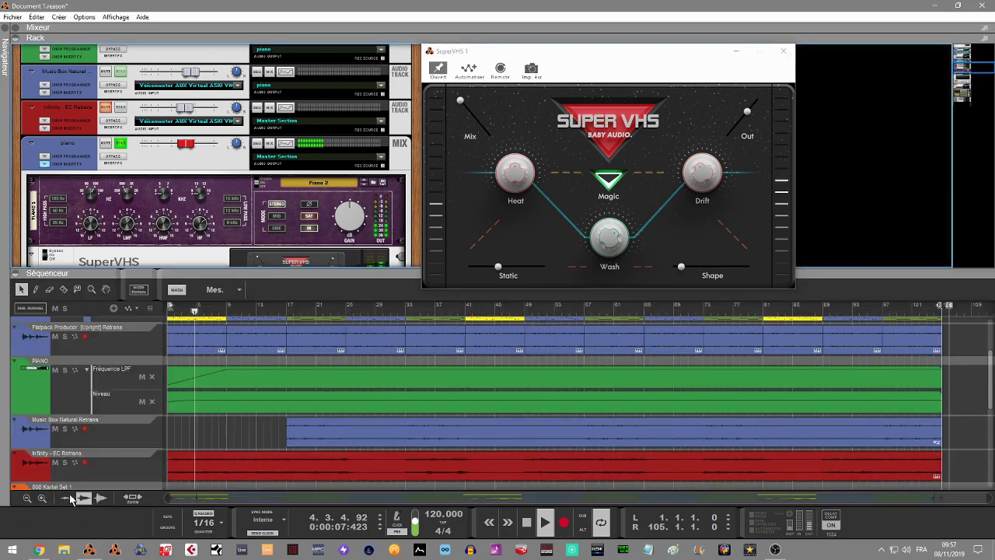
left_click_drag(171, 309, 293, 322)
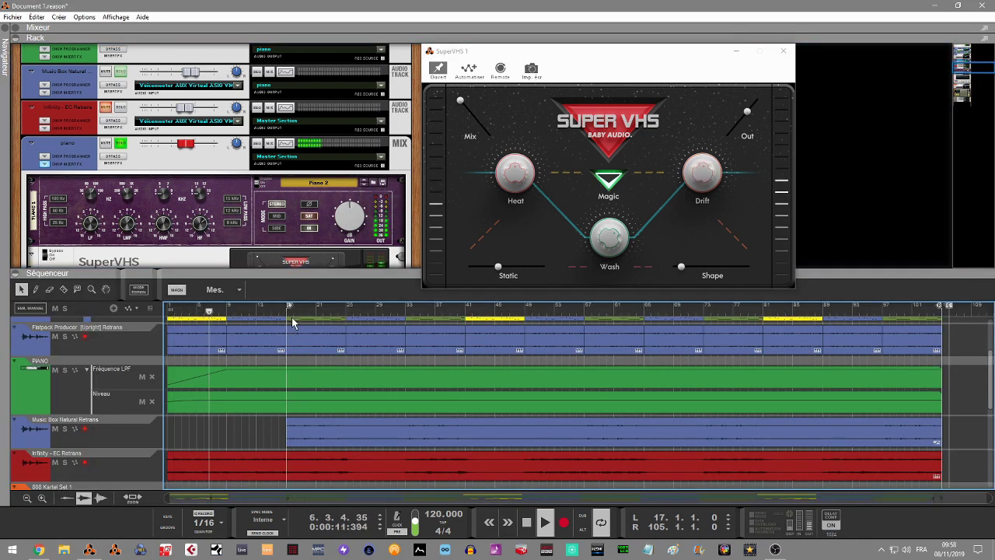
key("space")
key("KP_0")
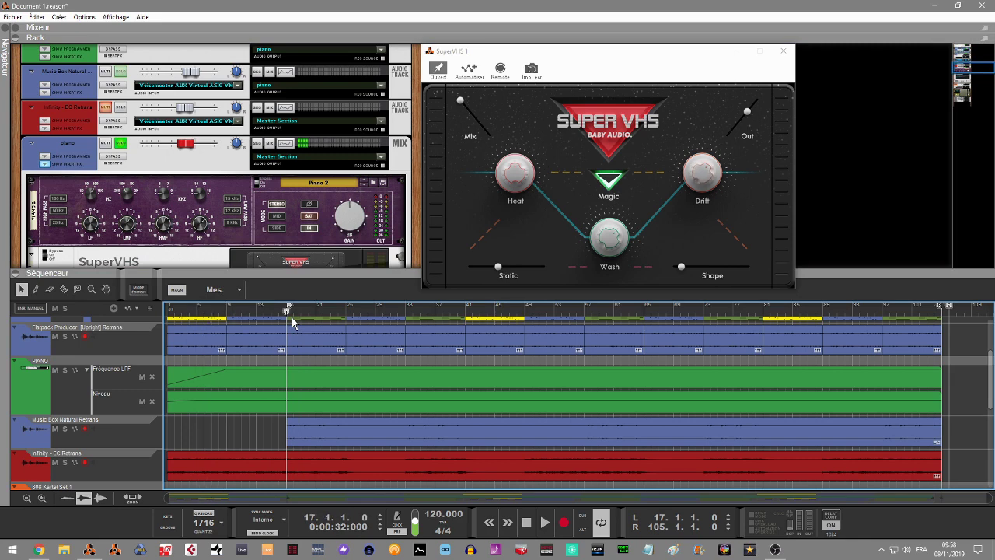
key("space")
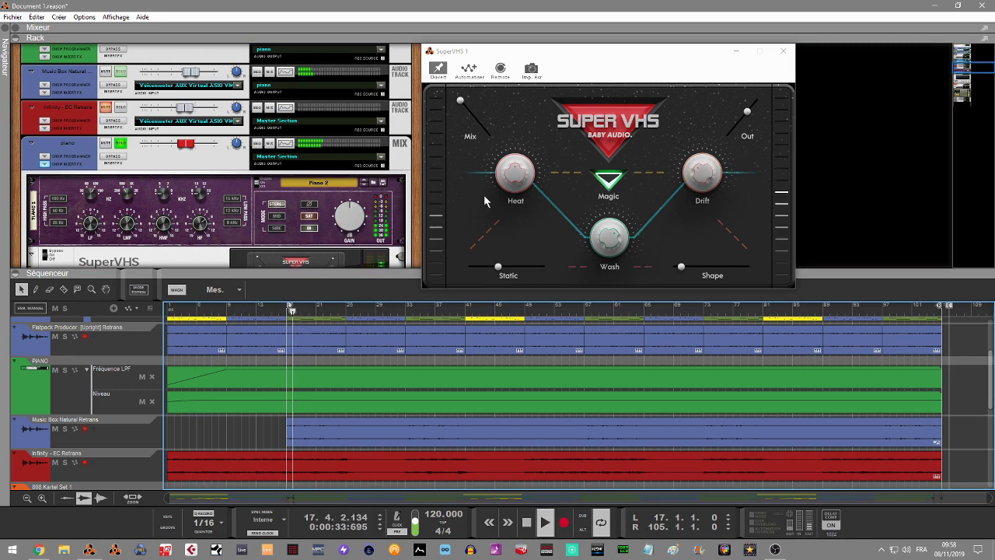
Lower SuperVHS's Mix to fully dry and bring it back almost to full to compare the sound
left_click_drag(461, 100, 499, 141)
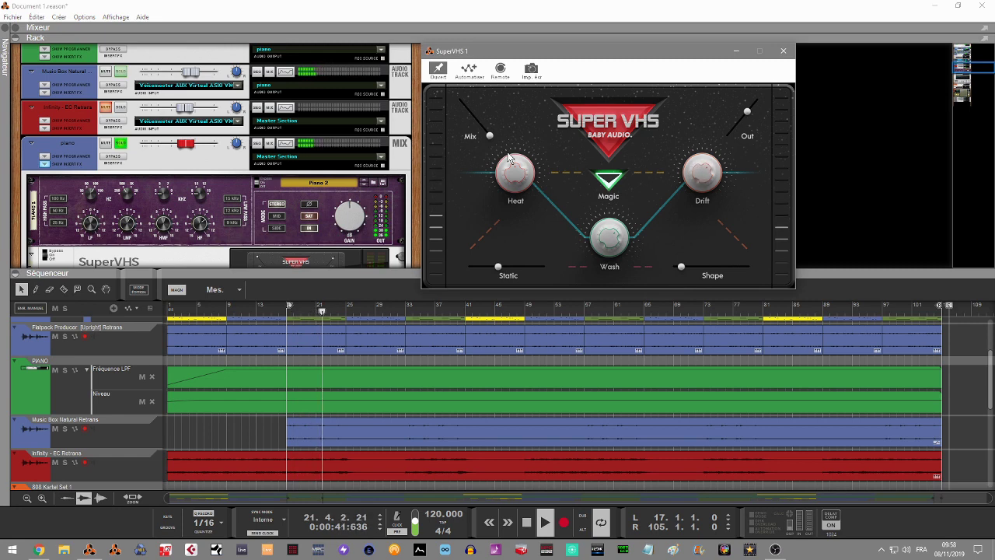
left_click_drag(500, 136, 472, 107)
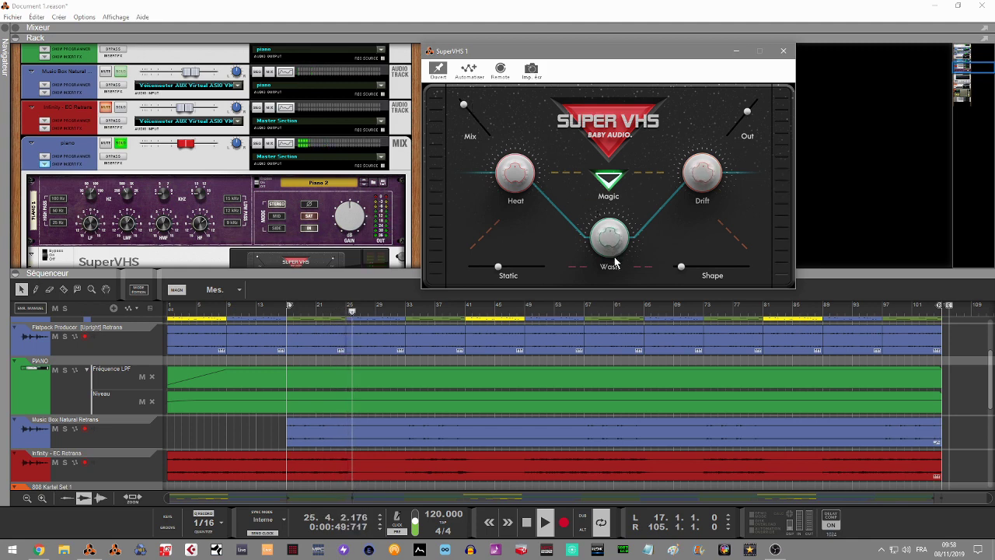
With the 4 Phase LFO turned off, try Drift at 87 and settle on about 78, and turn the LFO back on
left_click(16, 274)
left_click(15, 273)
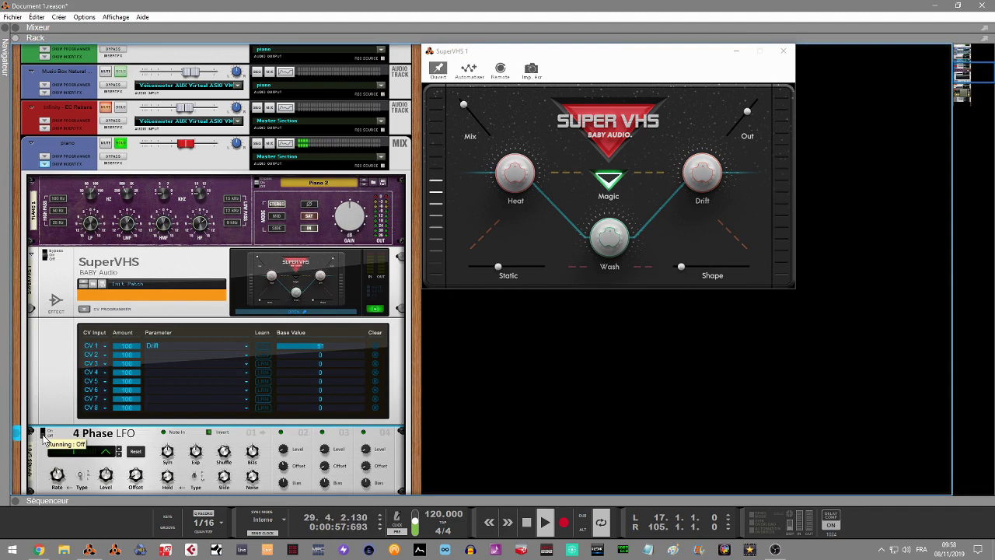
left_click_drag(700, 173, 697, 123)
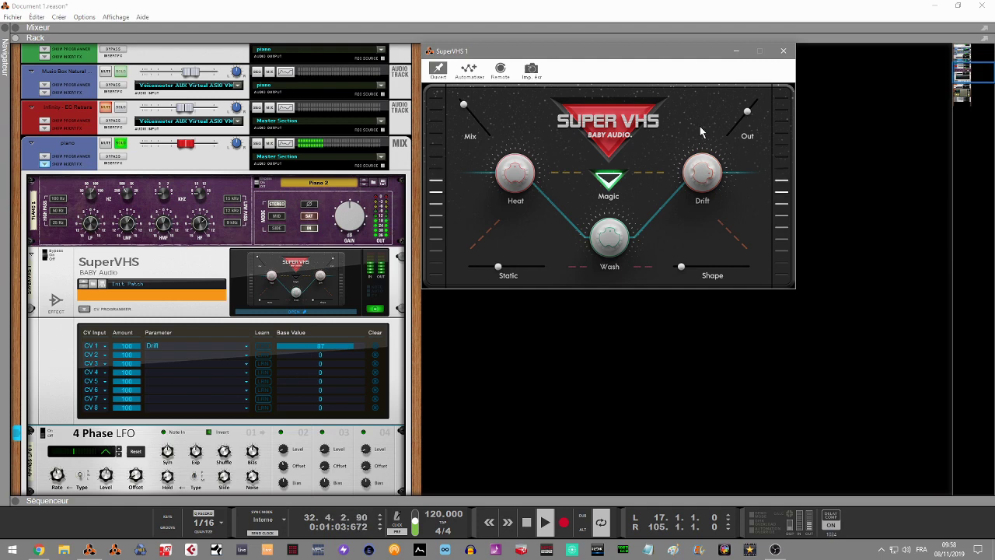
mouse_move(716, 181)
left_mouse_down()
mouse_move(704, 204)
mouse_move(719, 337)
mouse_move(715, 172)
mouse_move(712, 194)
left_mouse_up()
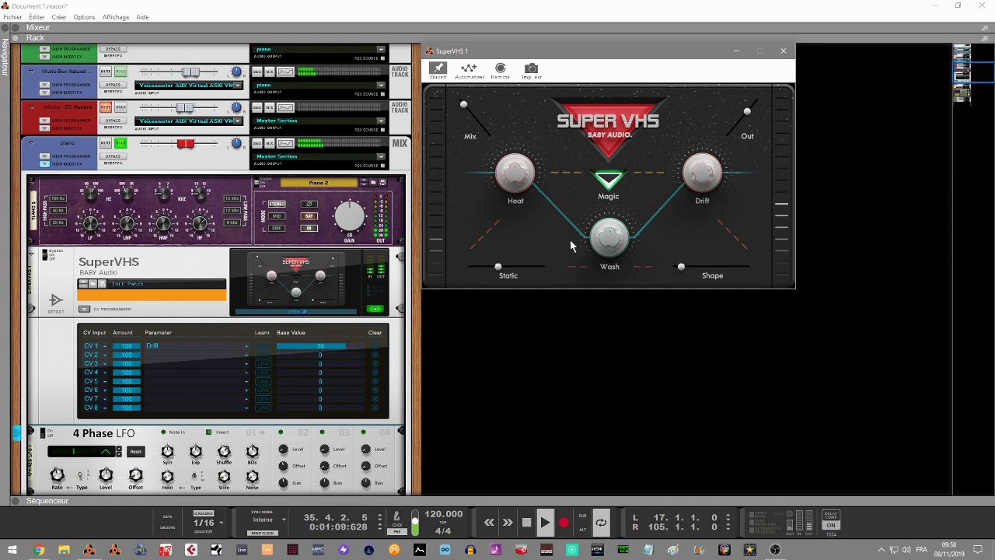
left_click(44, 434)
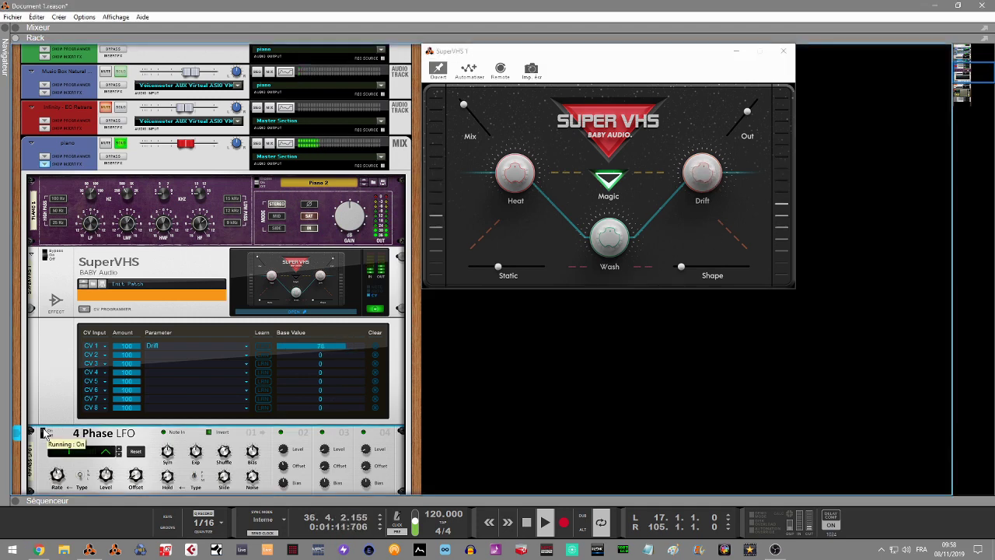
Raise SuperVHS's Mix to full, sweep it down to dry, and return it to full
left_click(464, 104)
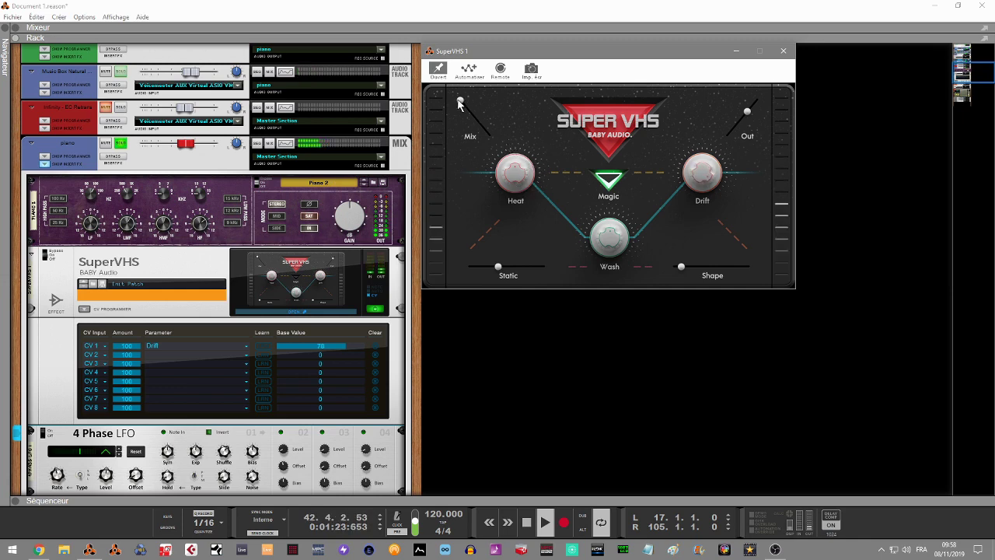
left_click_drag(470, 113, 492, 137)
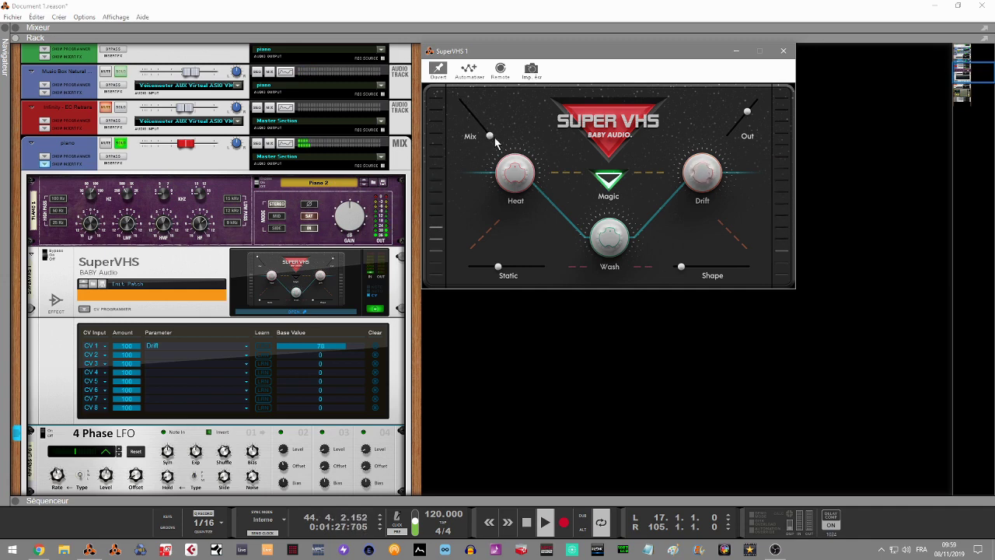
left_click_drag(494, 136, 462, 99)
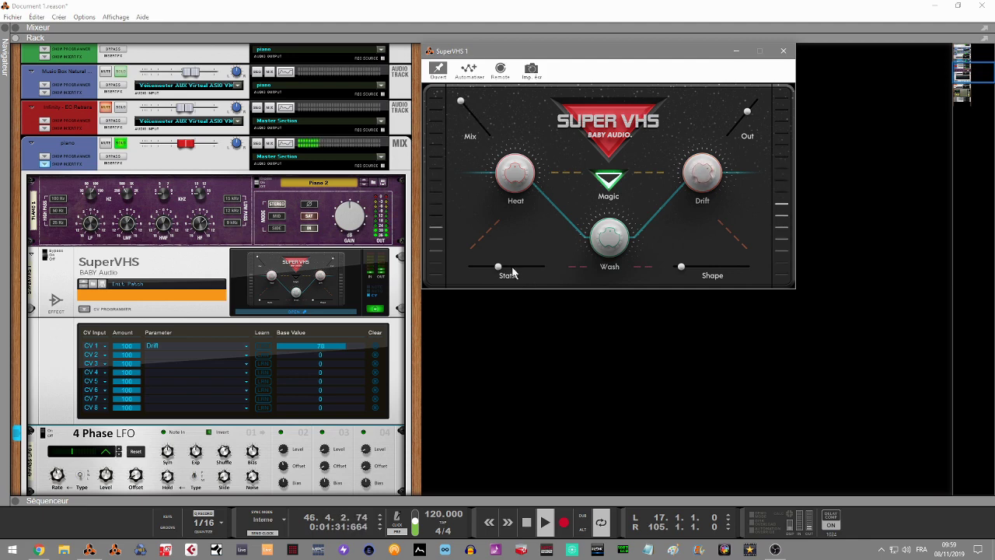
Lower SuperVHS's Static slightly, and raise its Out slightly while taking the piano mix channel out of solo
left_click_drag(498, 269, 489, 274)
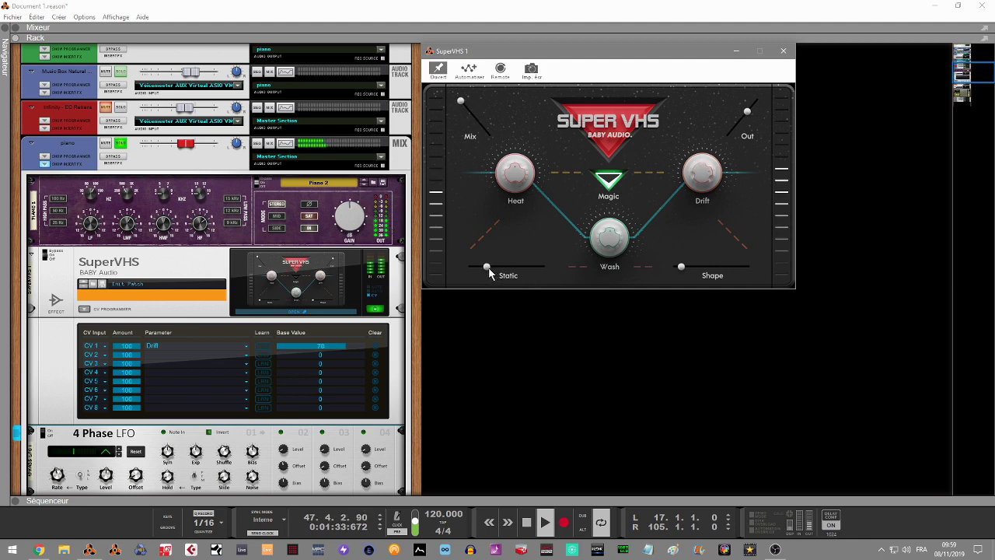
left_click_drag(748, 113, 752, 108)
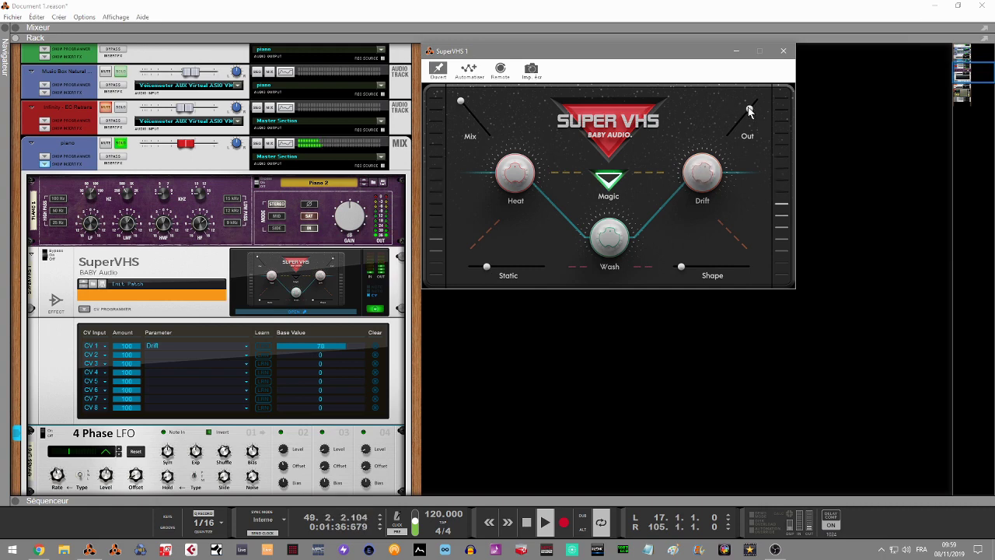
left_click(119, 147)
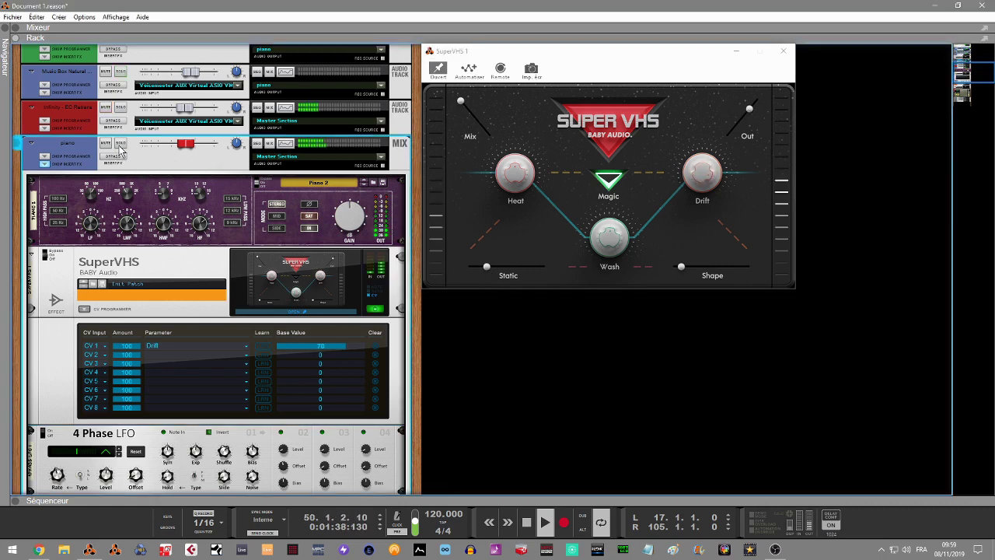
left_click(750, 109)
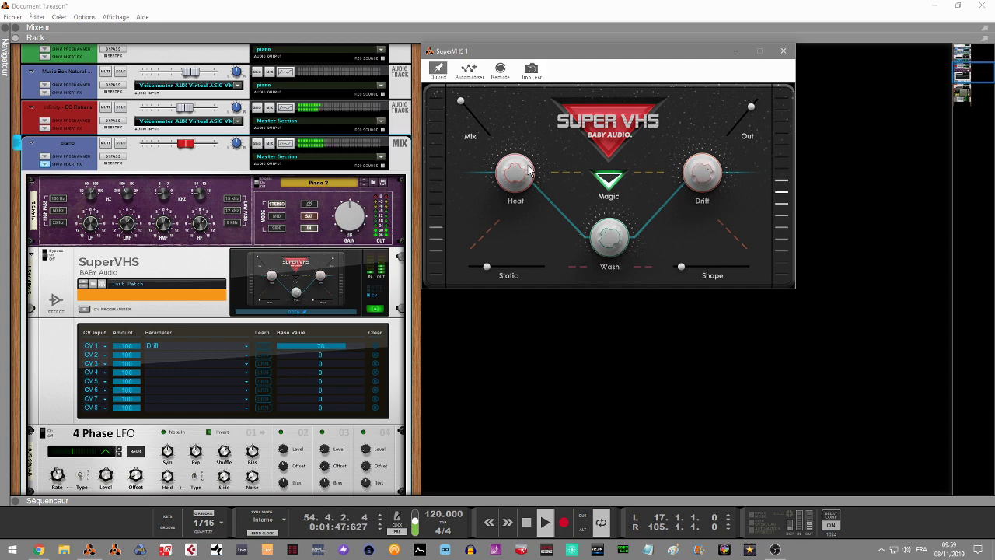
Compare the mix with the piano channel's insert effects and SuperVHS bypassed and active, and lower SuperVHS's Out slightly
left_click(119, 161)
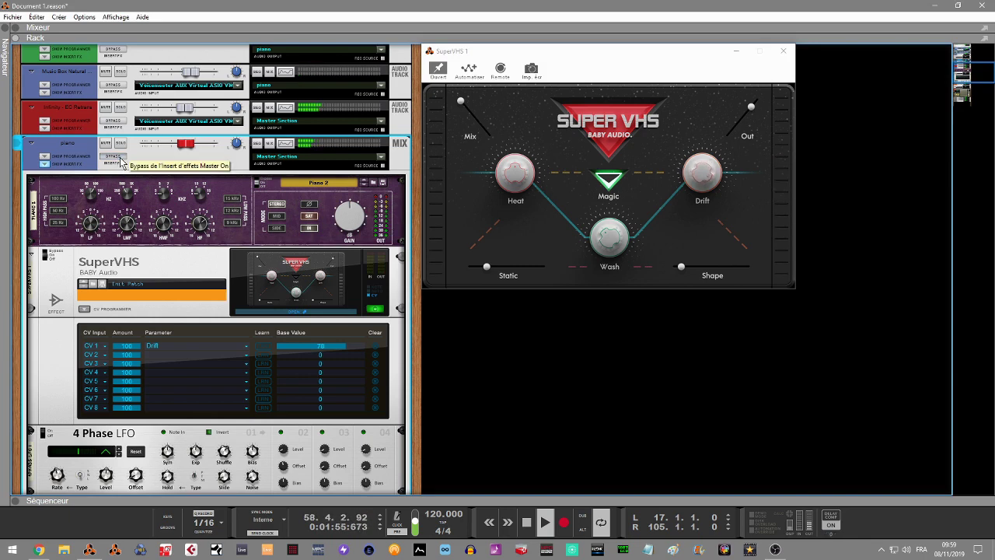
left_click(48, 255)
left_click(48, 256)
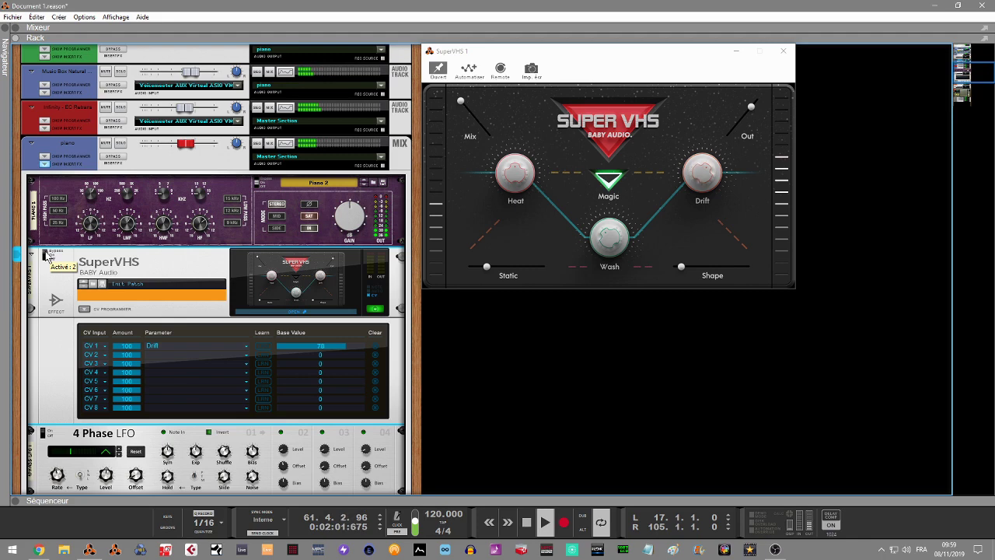
left_click(48, 259)
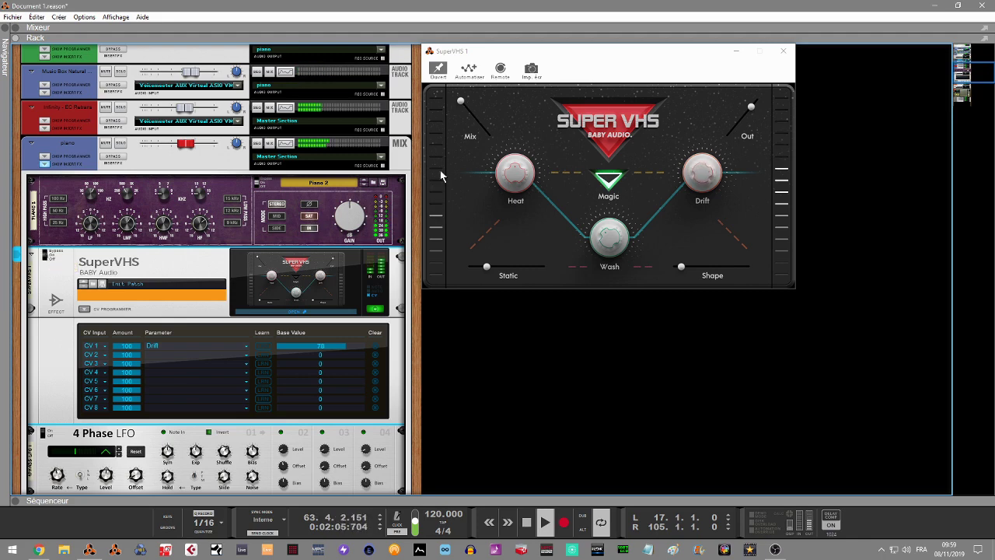
left_click_drag(749, 108, 749, 113)
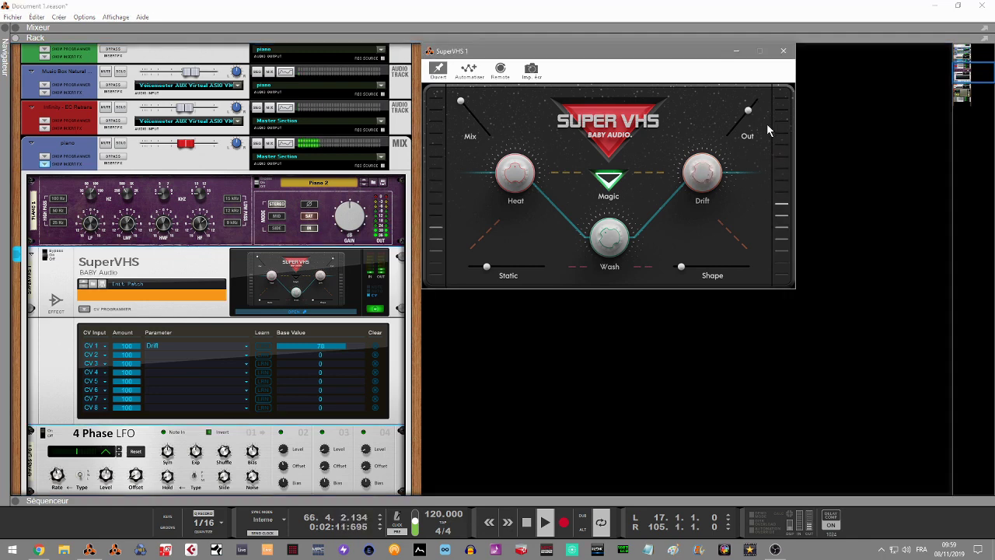
Stop playback and create a sequencer automation lane for SuperVHS's Drift, lowering its base value to 49
left_click_drag(967, 70, 970, 83)
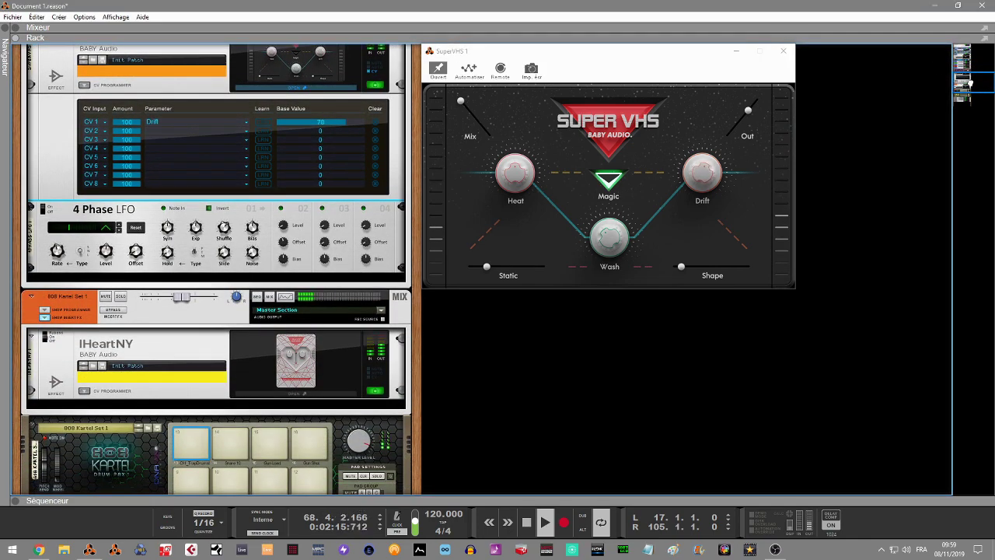
key("space")
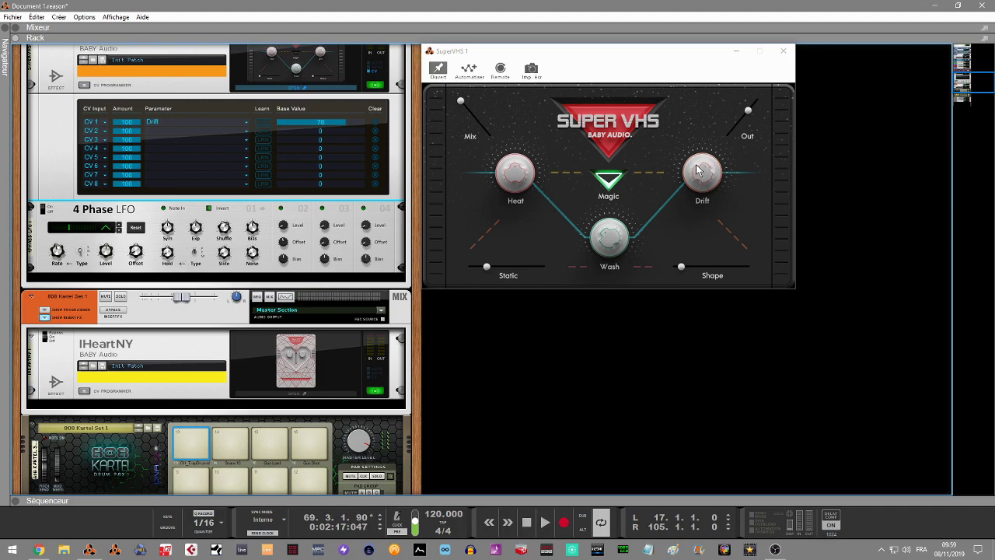
left_click(470, 71)
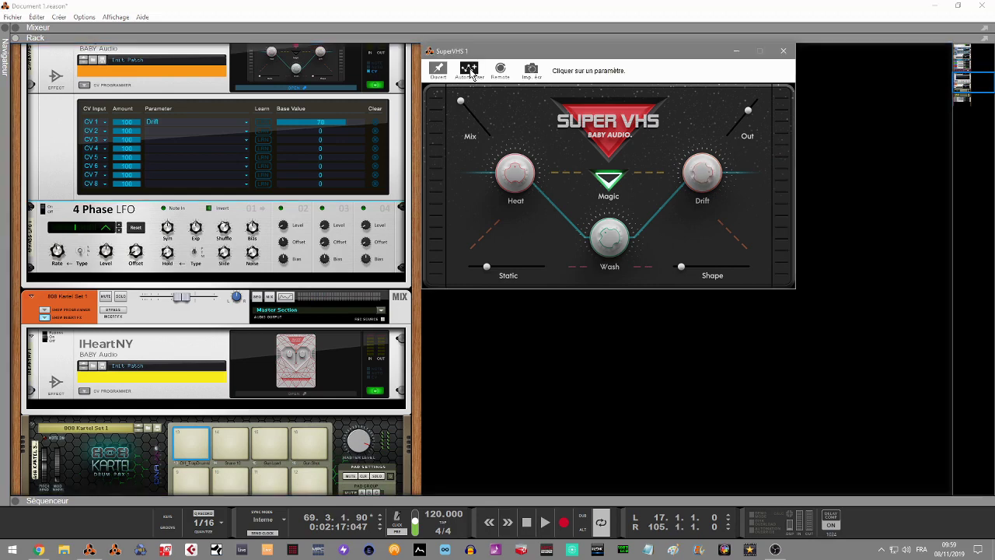
left_click(698, 168)
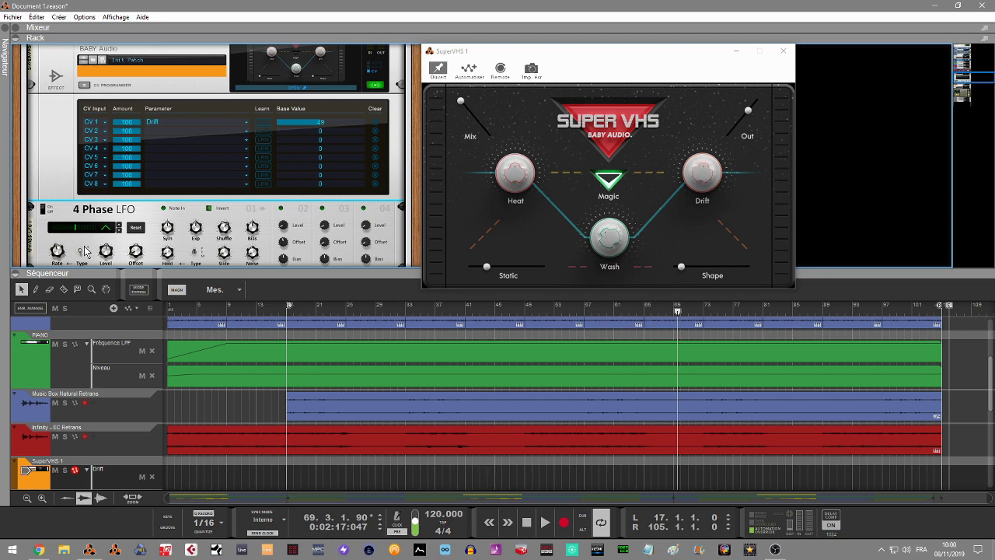
Play the loop with the new Drift setting and compare SuperVHS bypassed and active
left_click(44, 210)
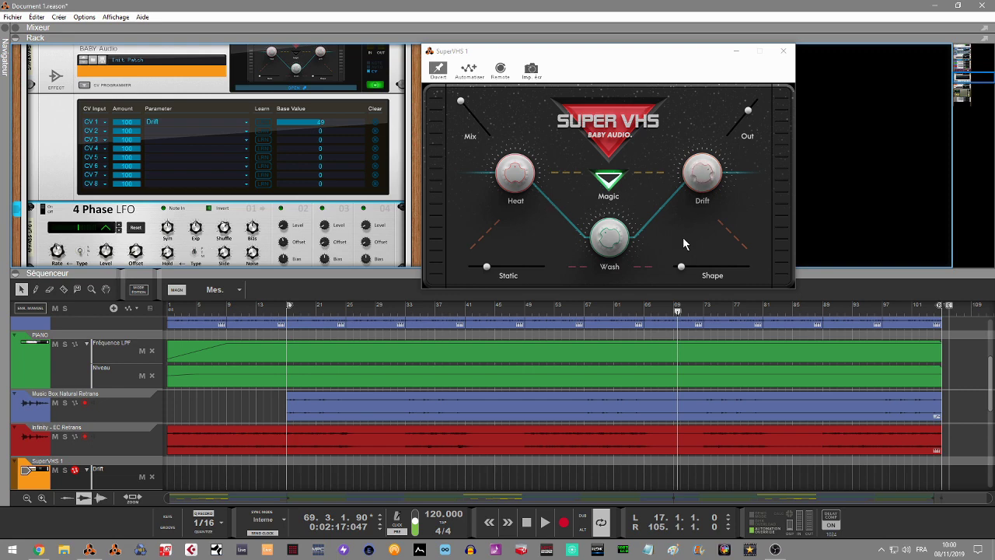
key("space")
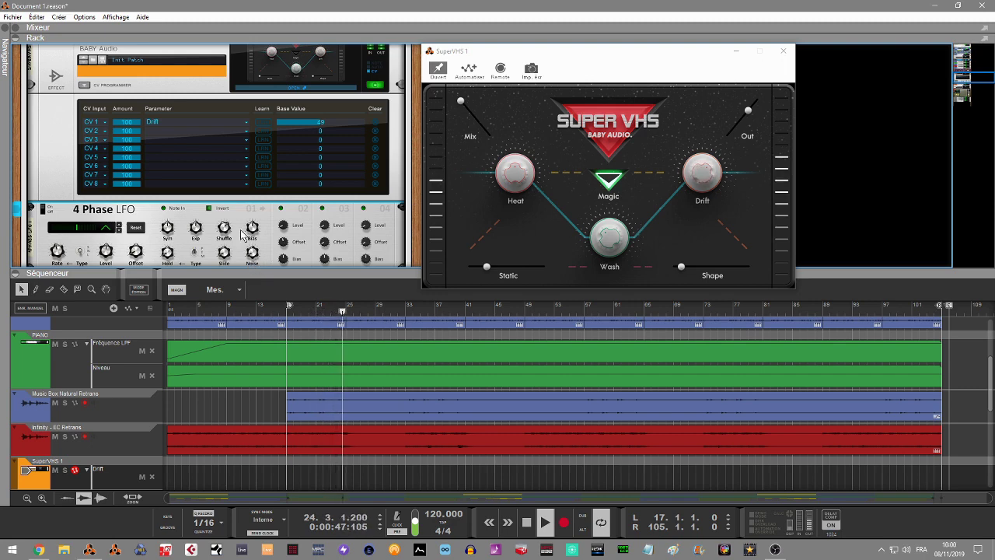
mouse_move(223, 228)
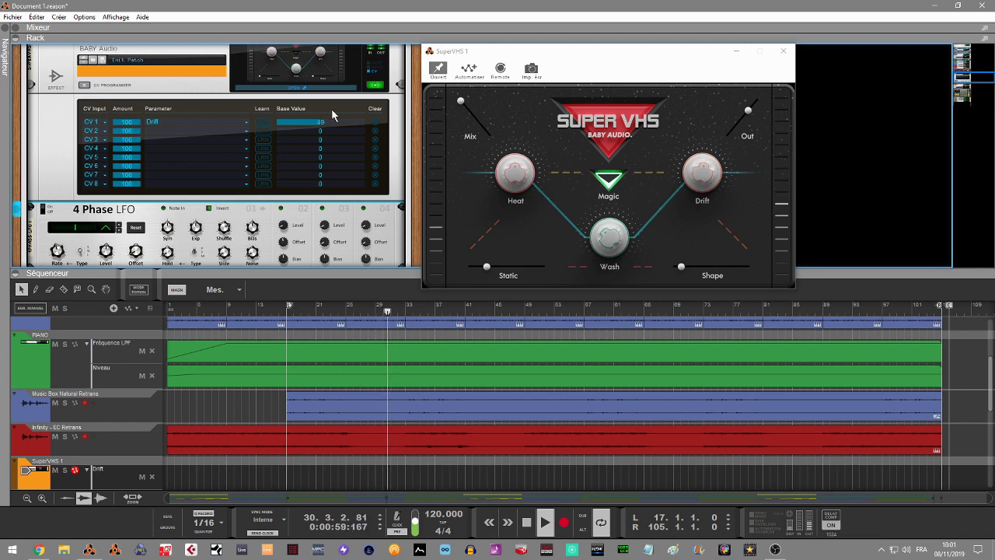
left_click(963, 77)
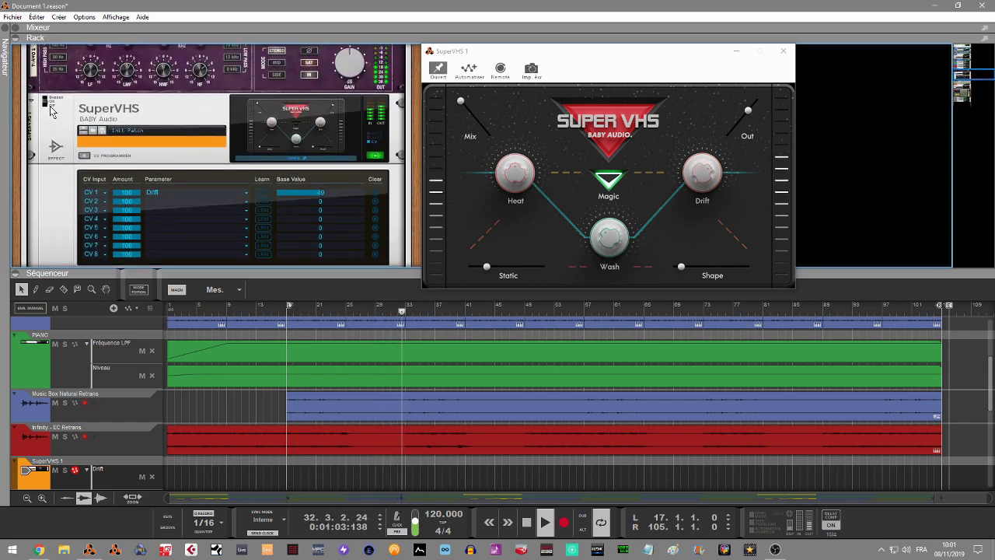
left_click(46, 101)
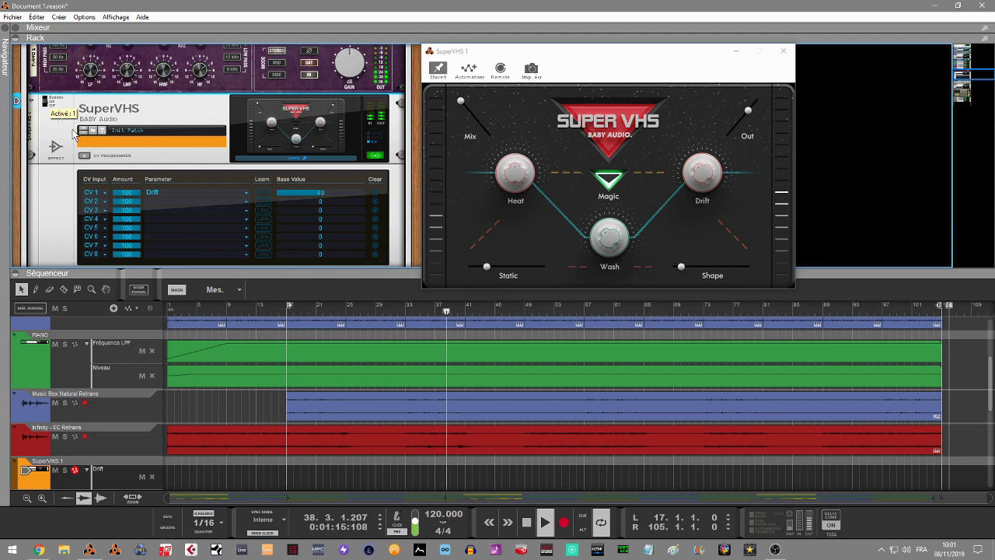
Stop playback and examine the parameters that CV 1 can modulate in SuperVHS's CV programmer
key("space")
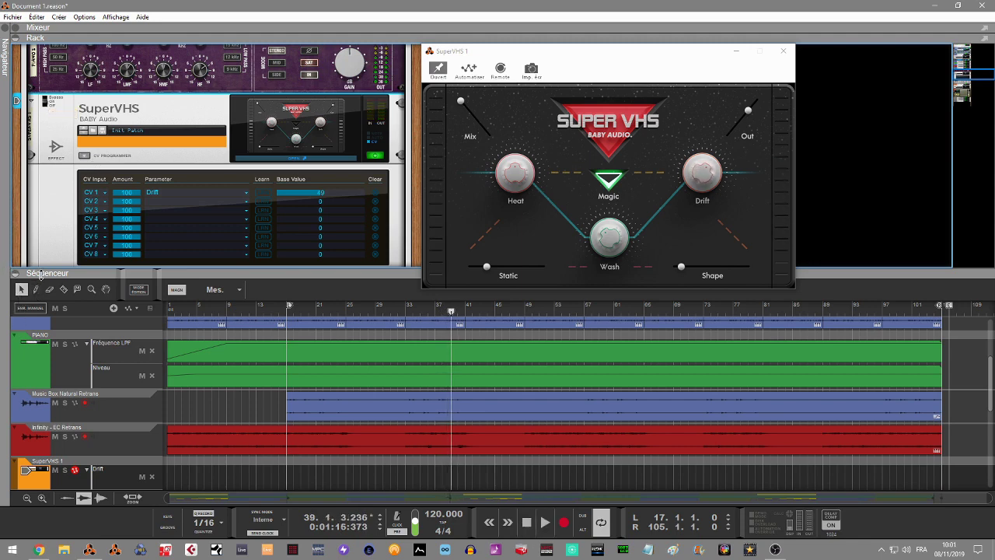
left_click(172, 193)
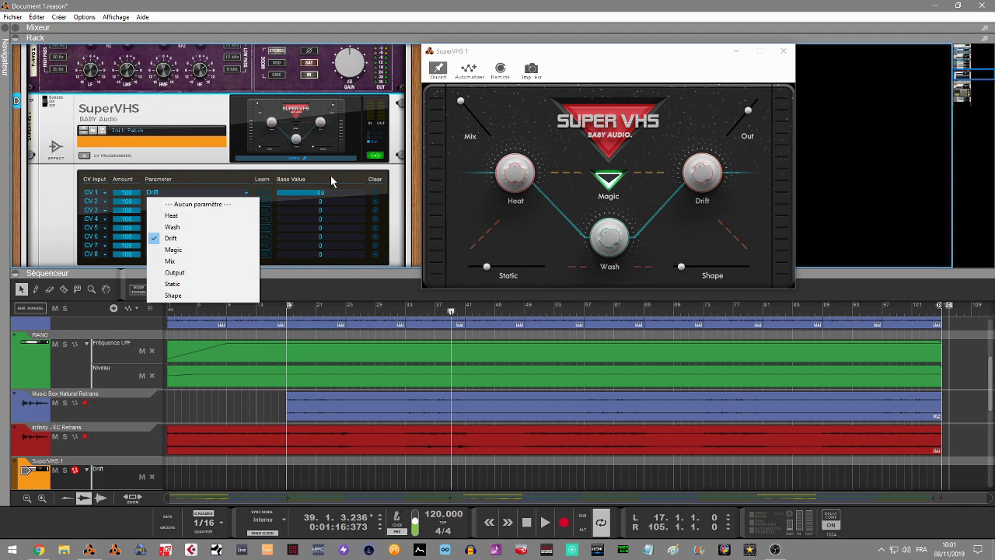
left_click(701, 170)
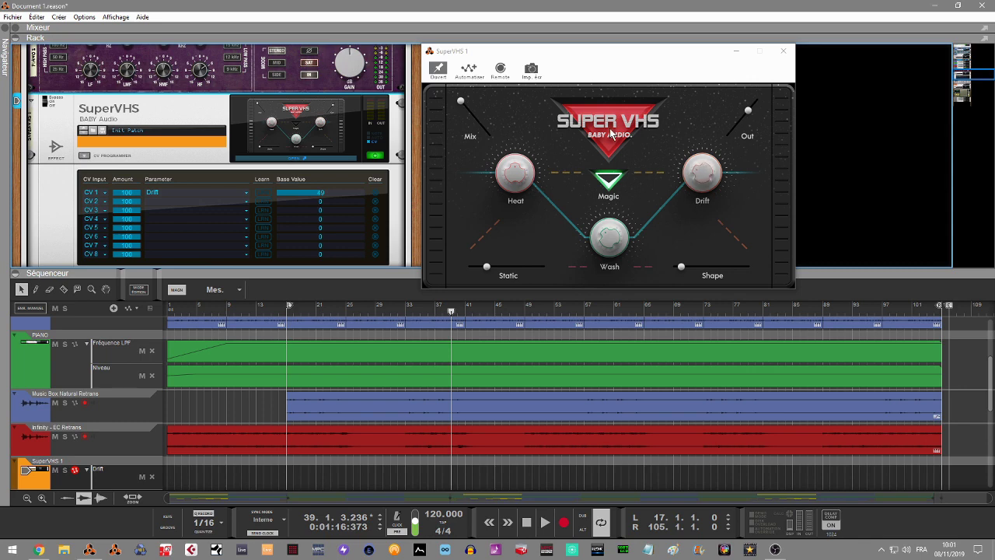
Switch to Chrome and view the Super VHS offer on Plugin Boutique and on Baby Audio's own product page
left_click(38, 550)
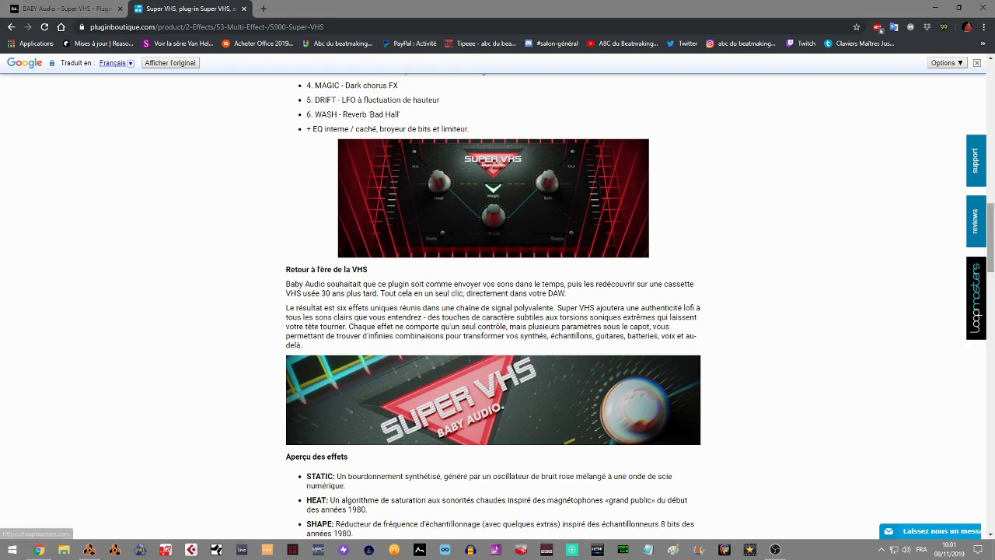
left_click_drag(991, 265, 987, 139)
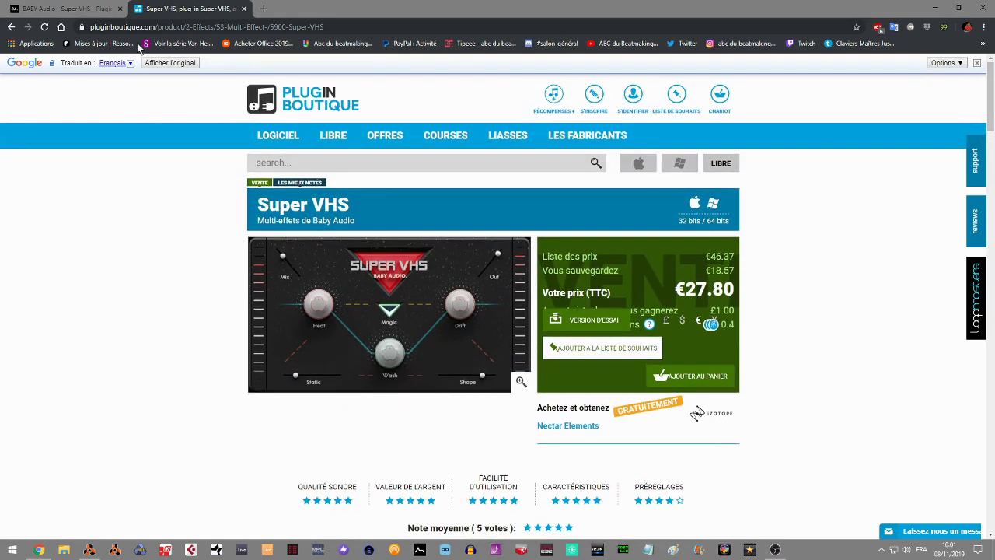
left_click(84, 10)
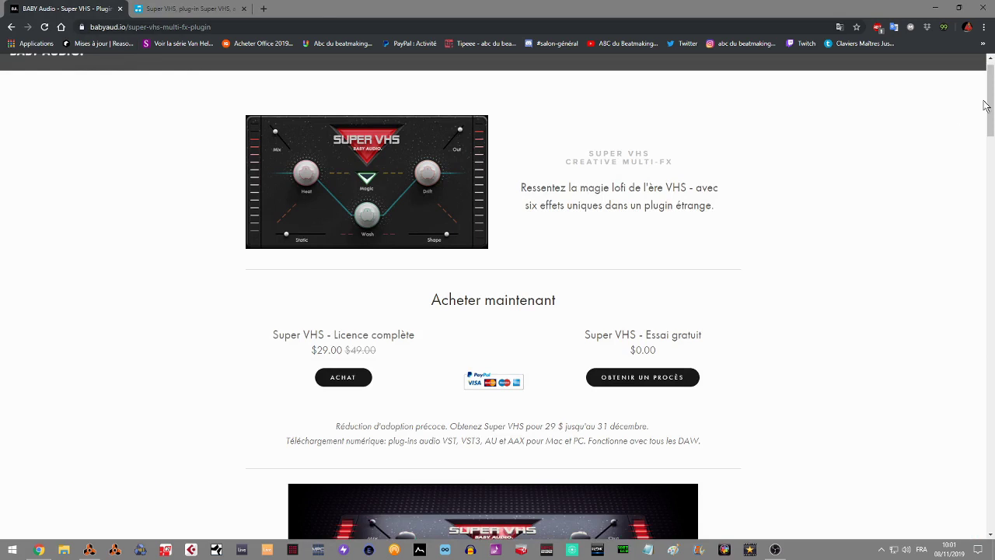
left_click_drag(986, 104, 989, 120)
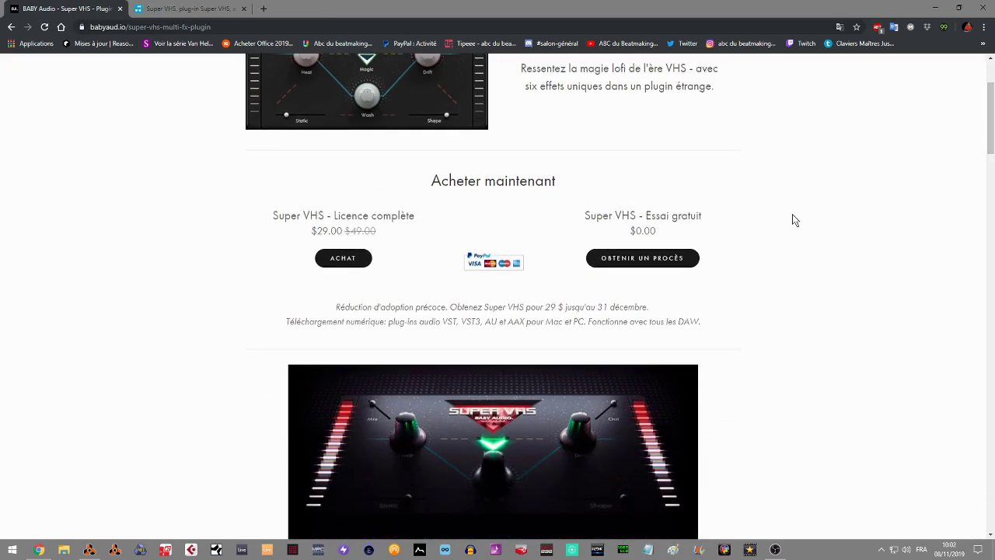
left_click_drag(990, 130, 990, 160)
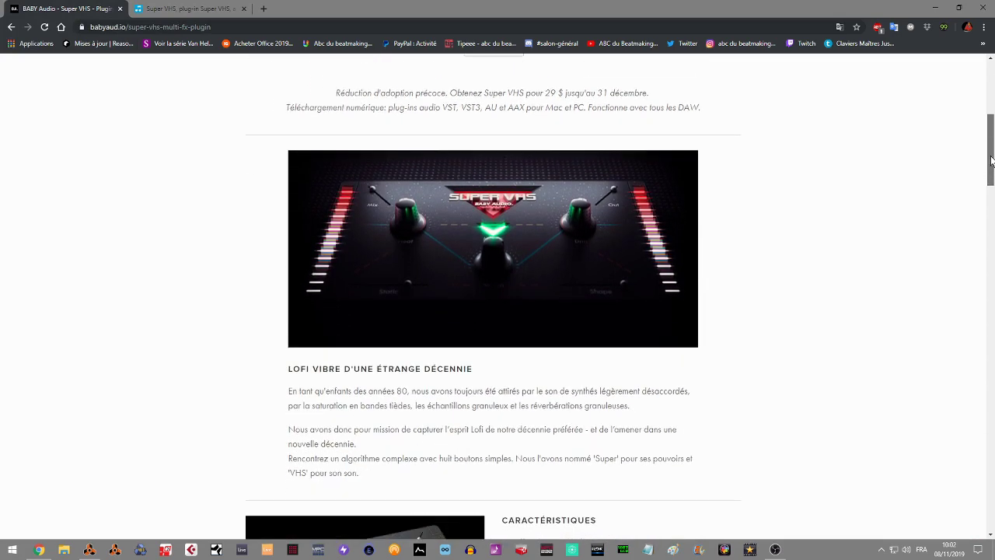
scroll(990, 156, "up", 5)
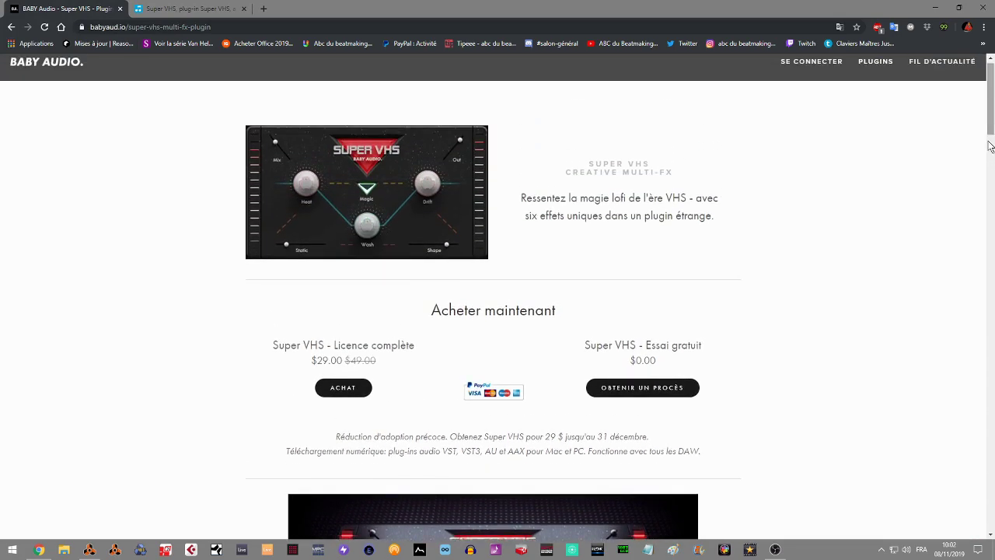